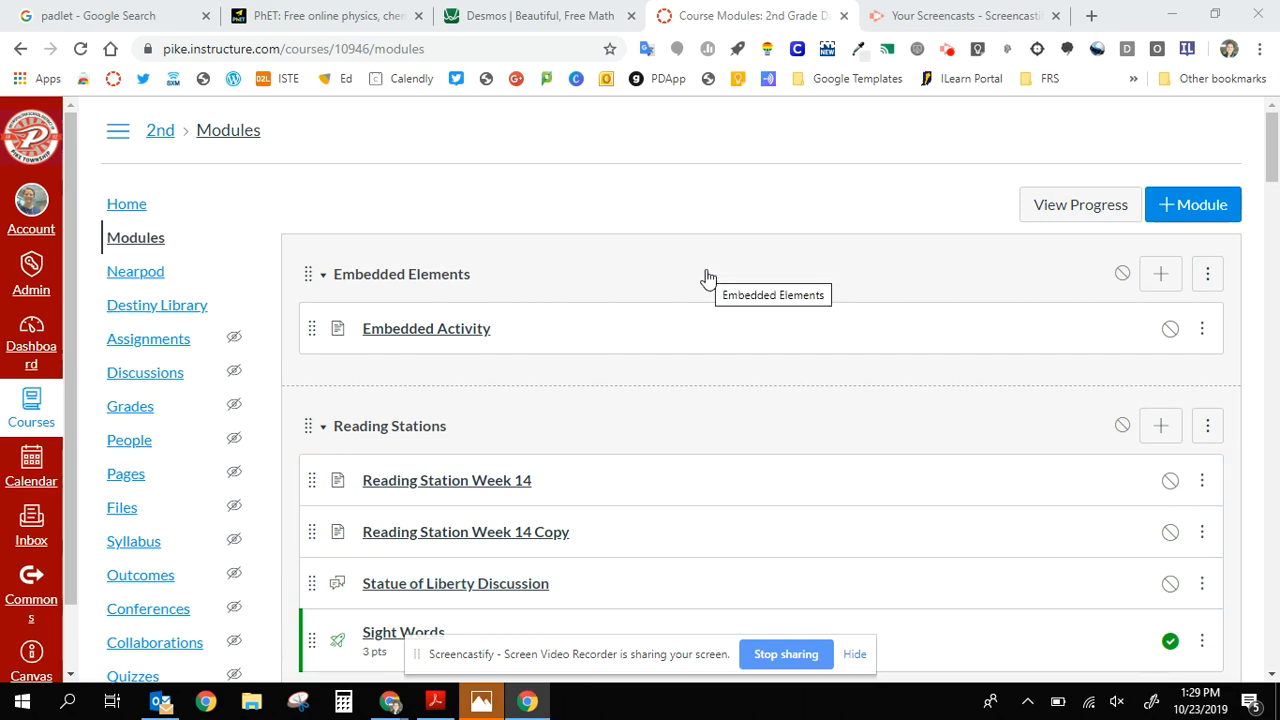
Open the Embedded Activity page for editing, switch to its HTML source and place the cursor after the existing paragraphs
left_click(472, 332)
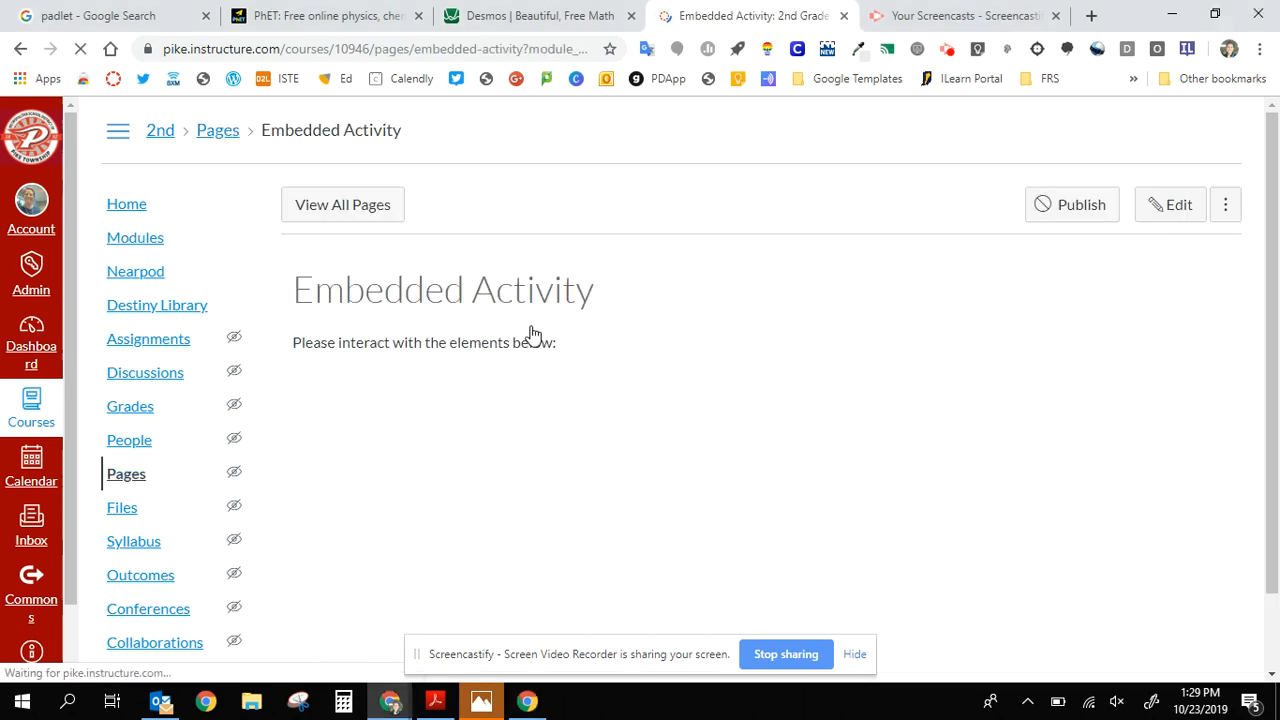
left_click(1168, 214)
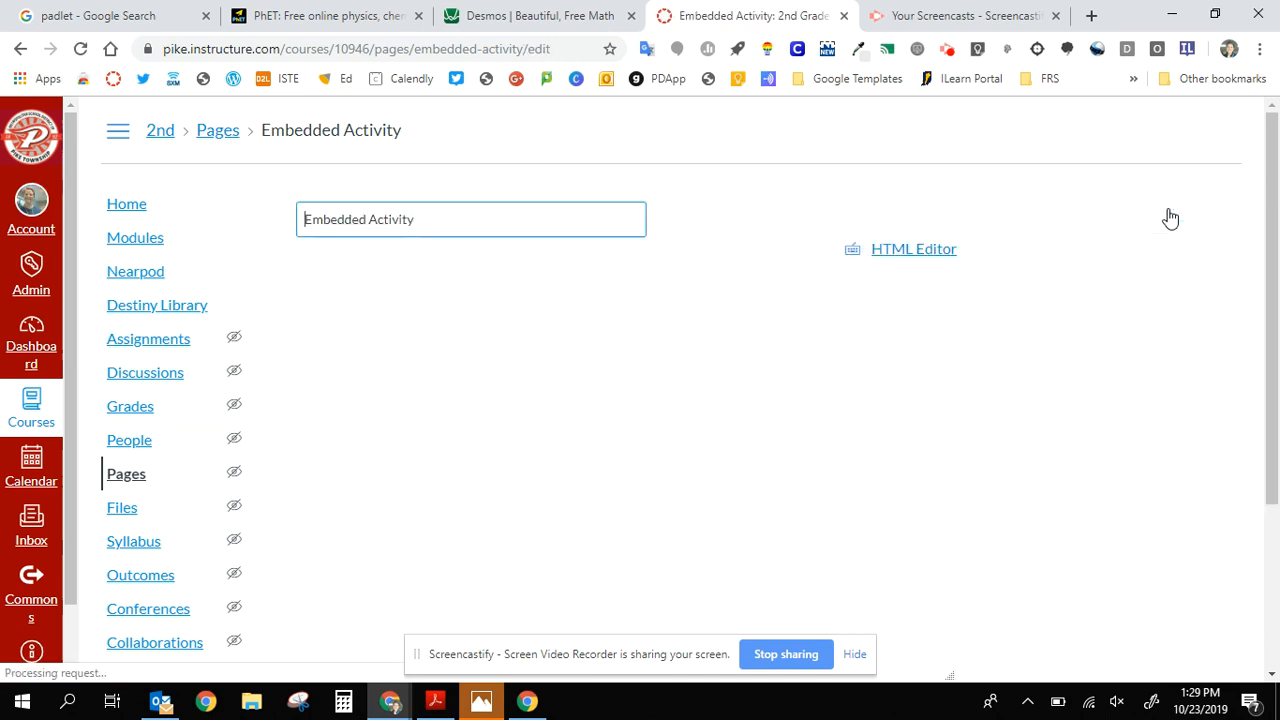
left_click(685, 412)
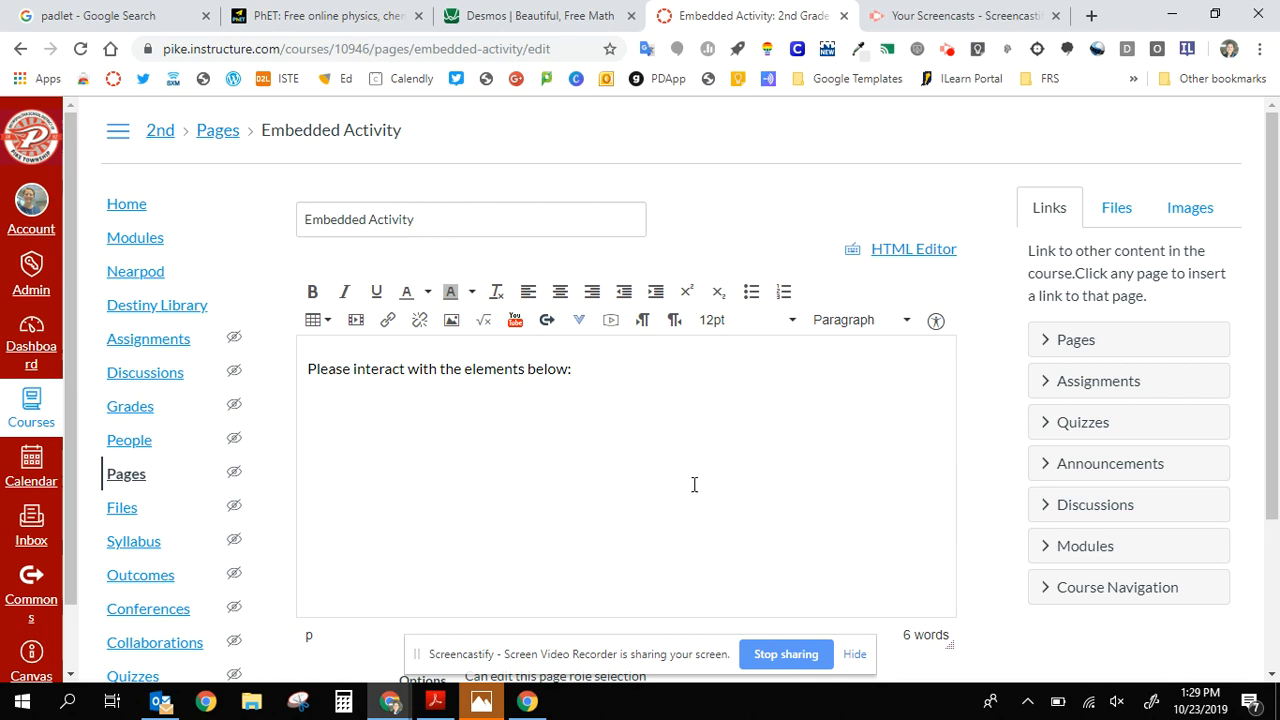
left_click(929, 252)
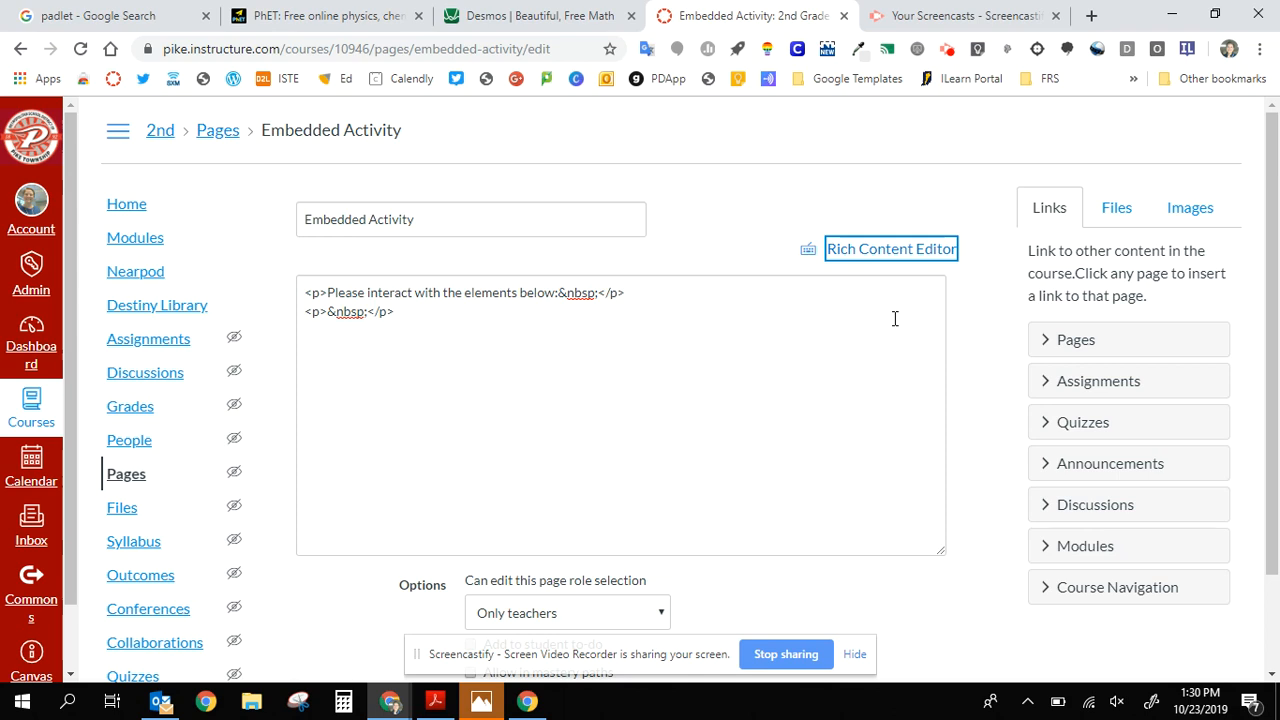
left_click(509, 312)
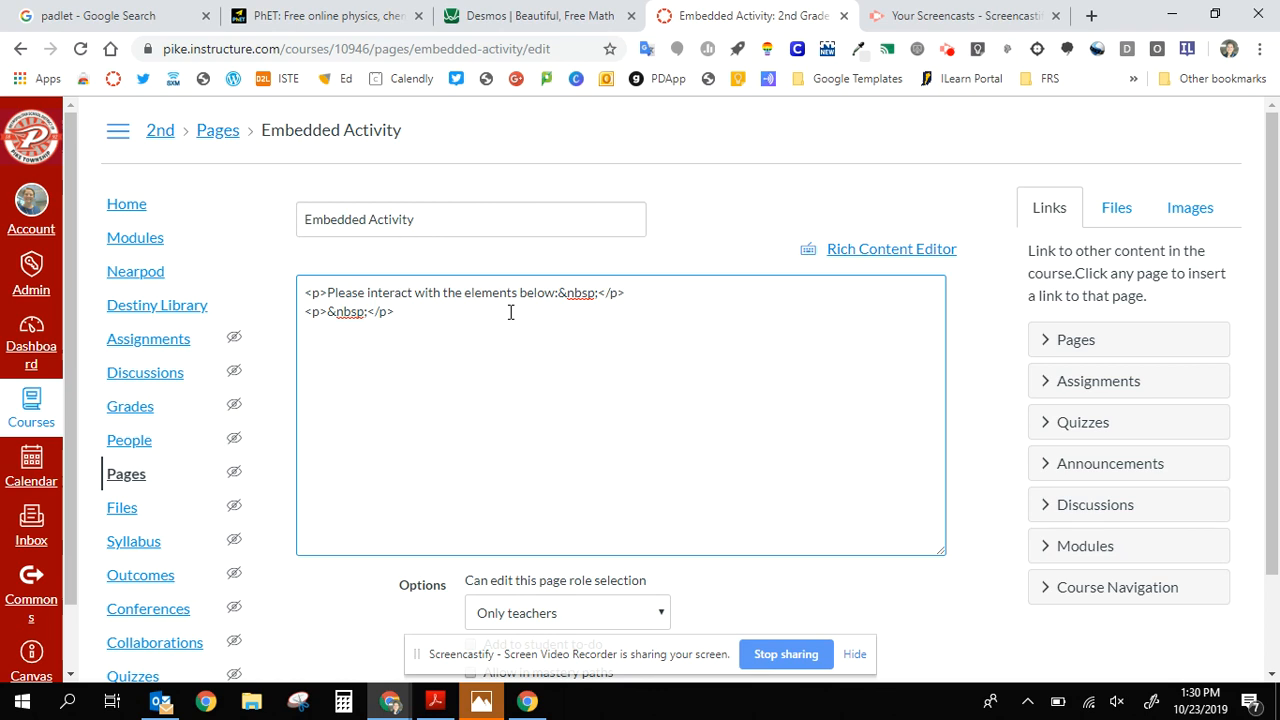
Switch to the Desmos site and open a blank graph in its graphing calculator
left_click(511, 18)
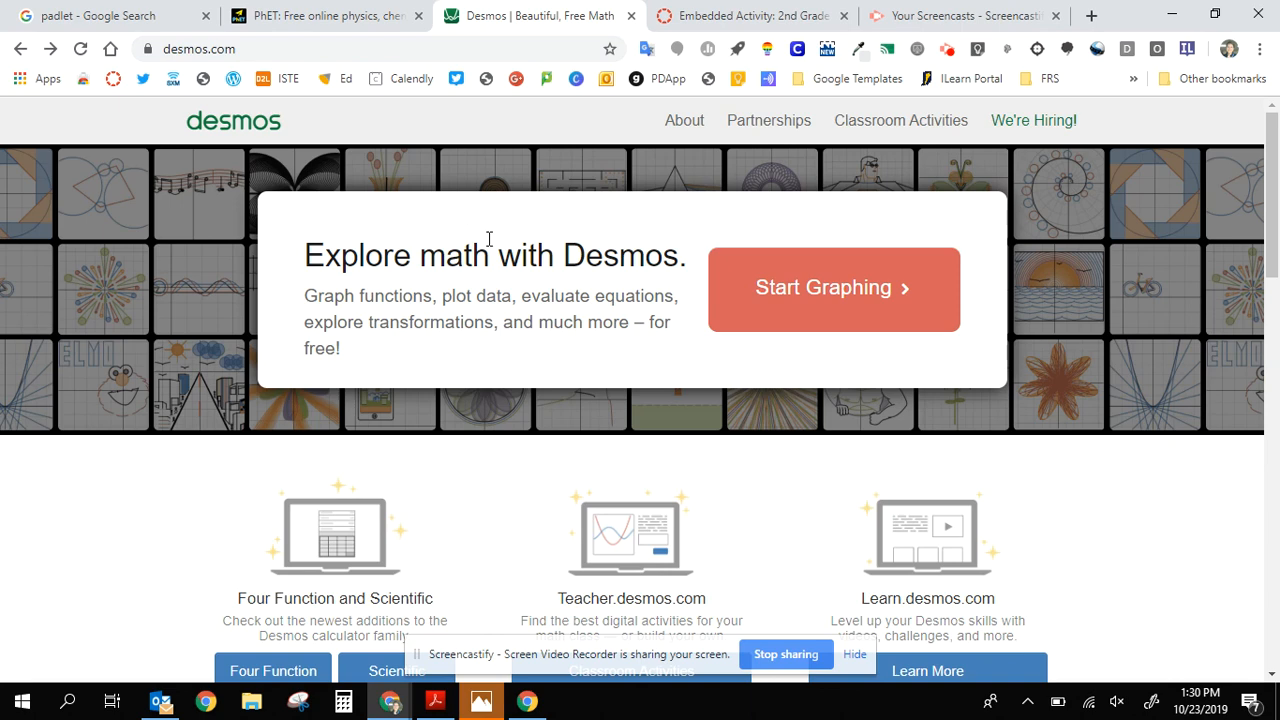
scroll(524, 529, "down", 1)
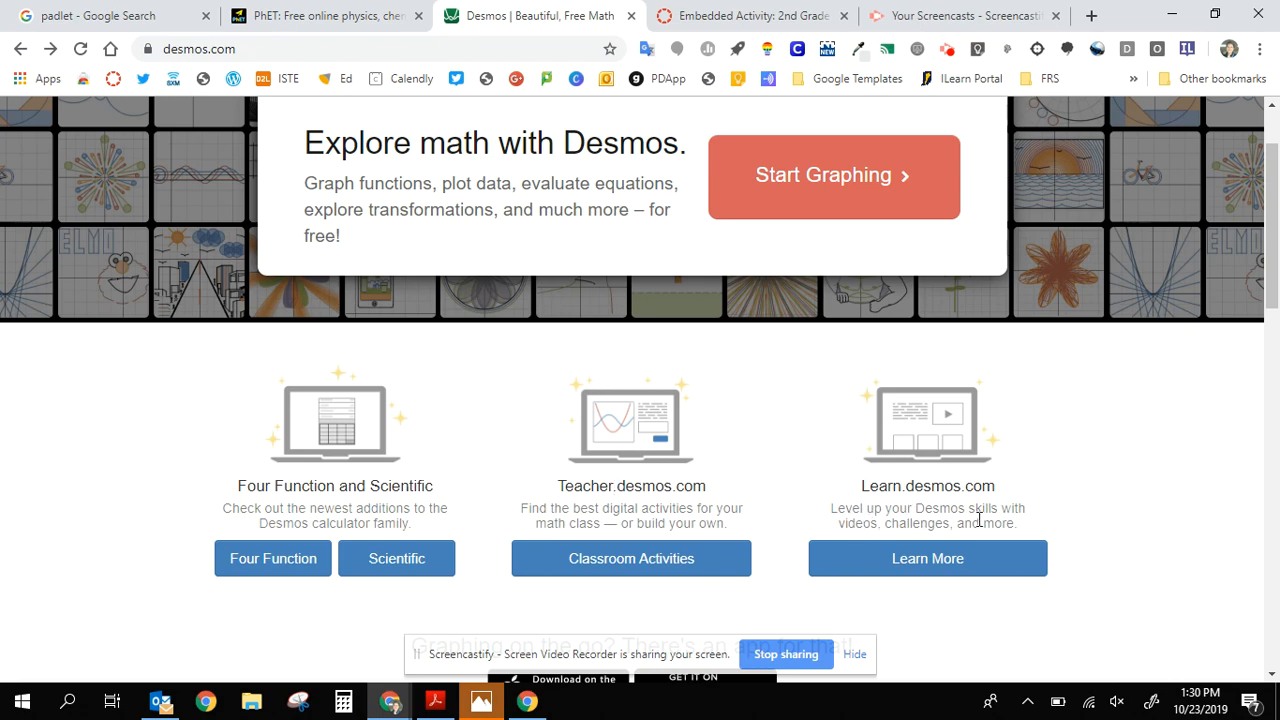
scroll(771, 486, "up", 1)
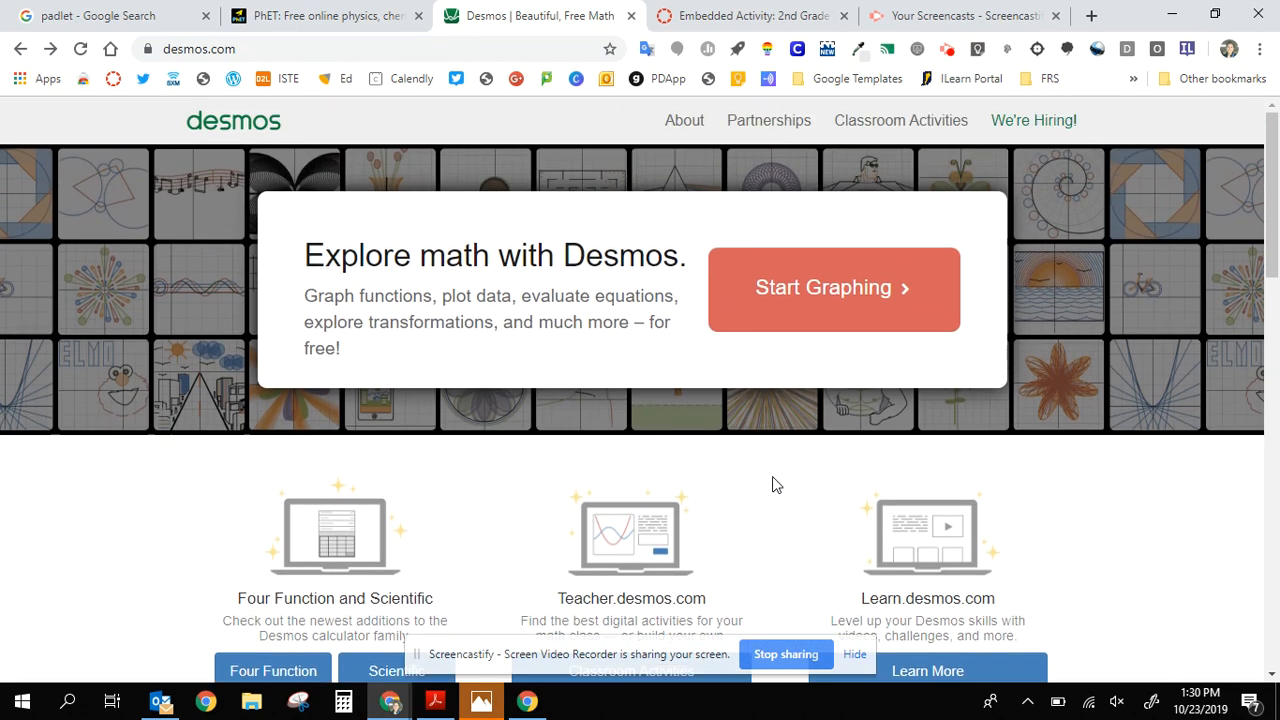
left_click(817, 296)
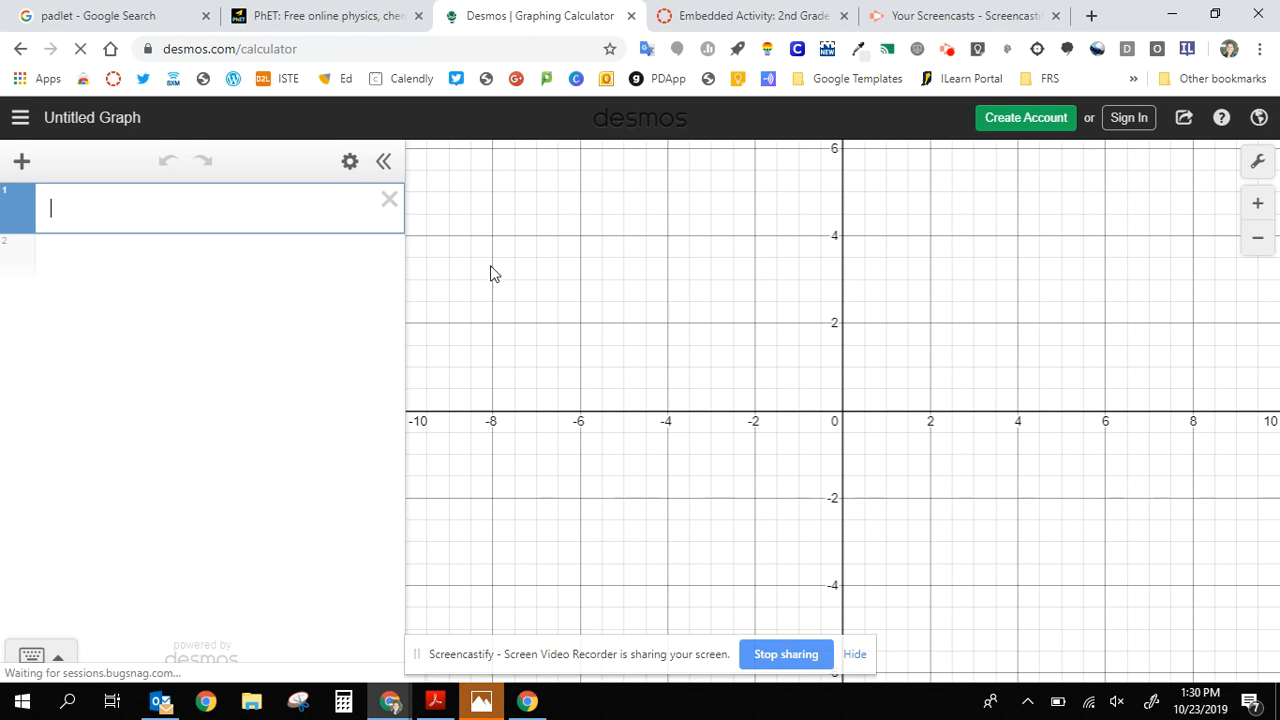
Browse the list of example graphs from the line forms through the calculus examples and close it
left_click(22, 120)
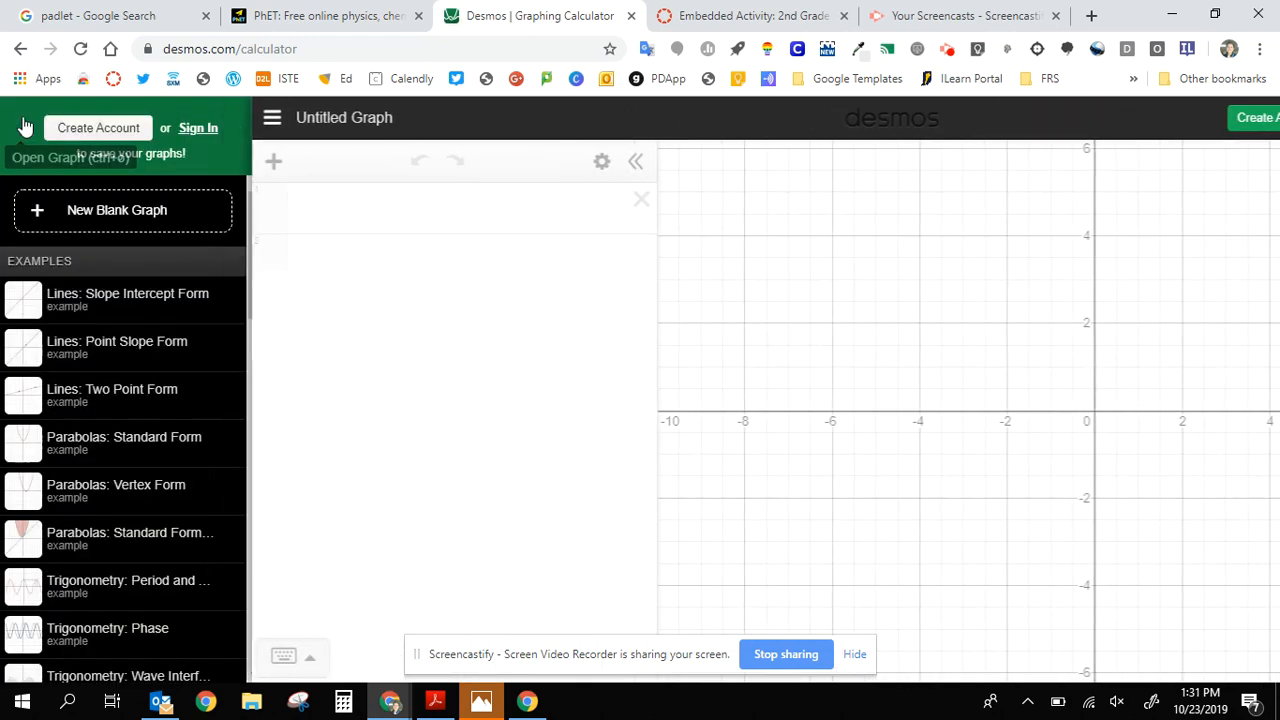
scroll(90, 314, "down", 1)
scroll(107, 314, "down", 5)
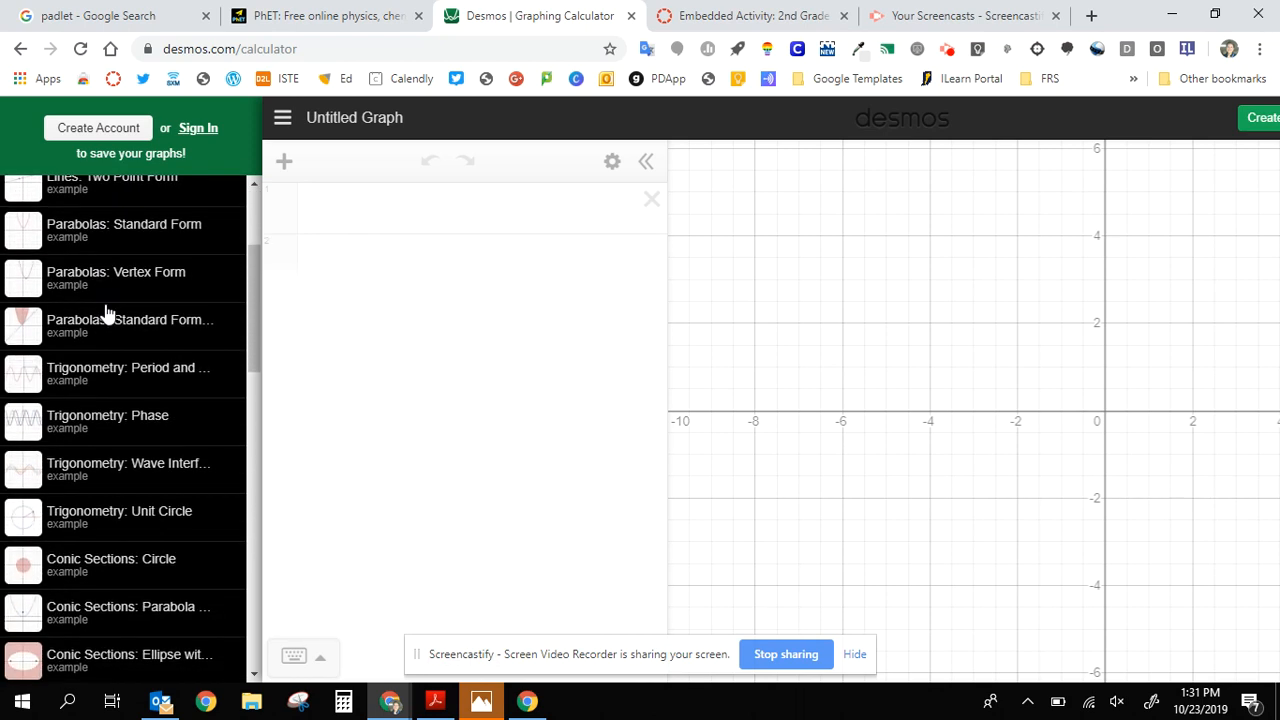
scroll(107, 314, "down", 5)
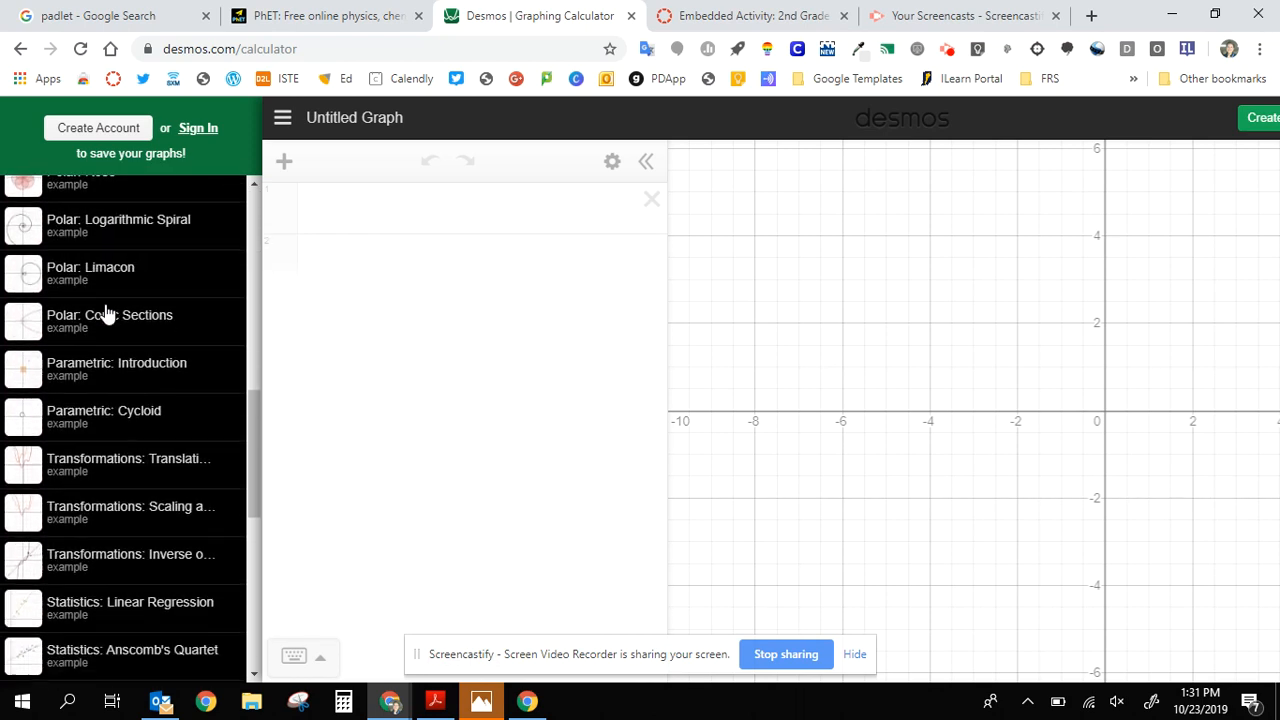
scroll(107, 314, "down", 2)
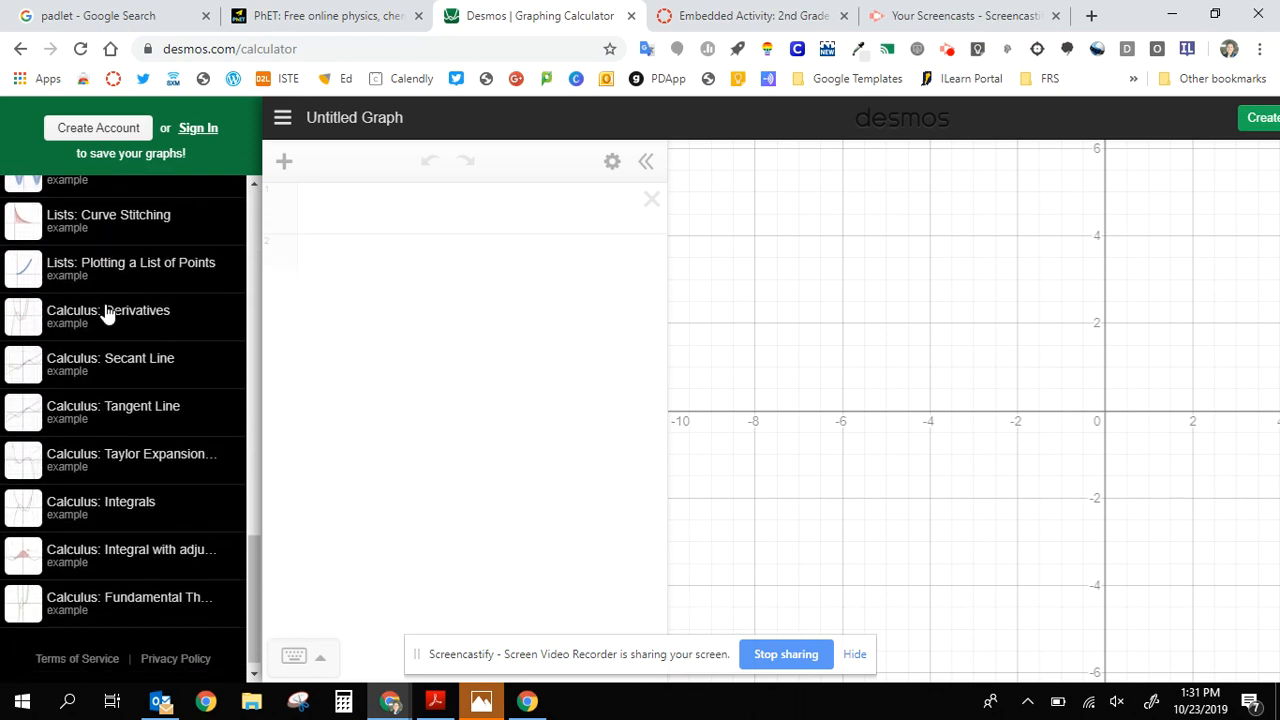
scroll(107, 314, "up", 6)
scroll(107, 314, "up", 8)
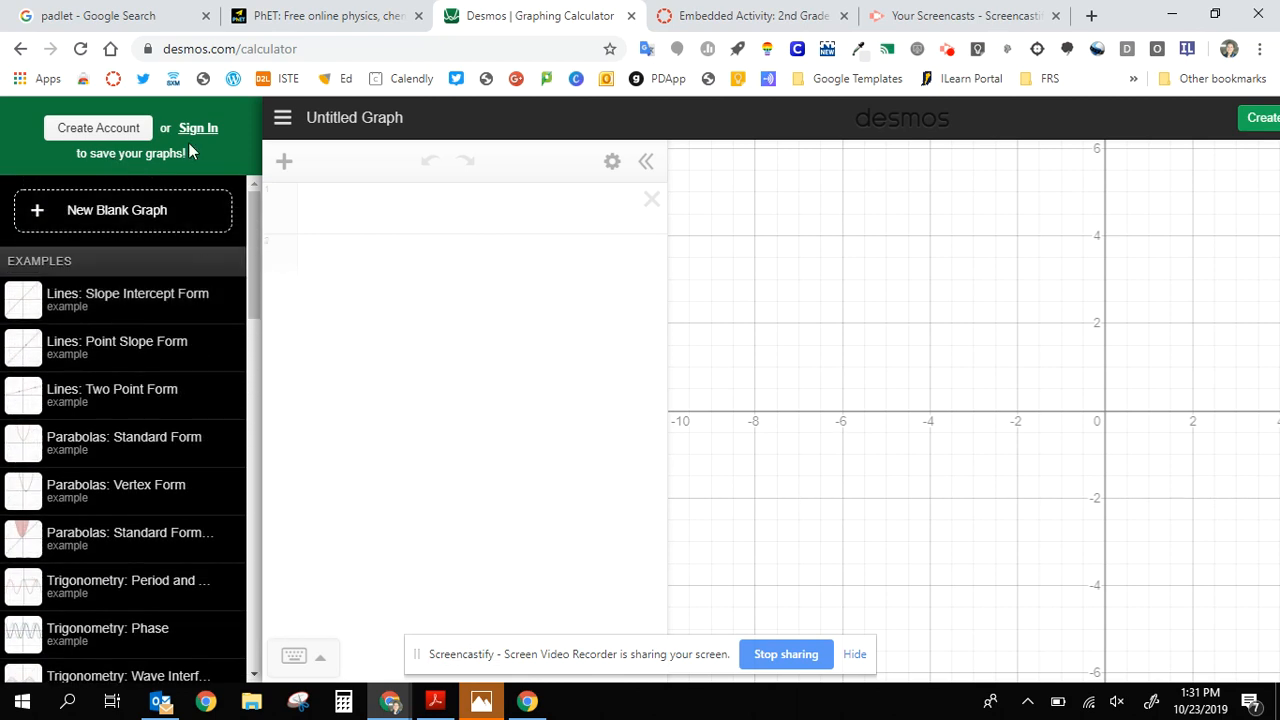
left_click(343, 129)
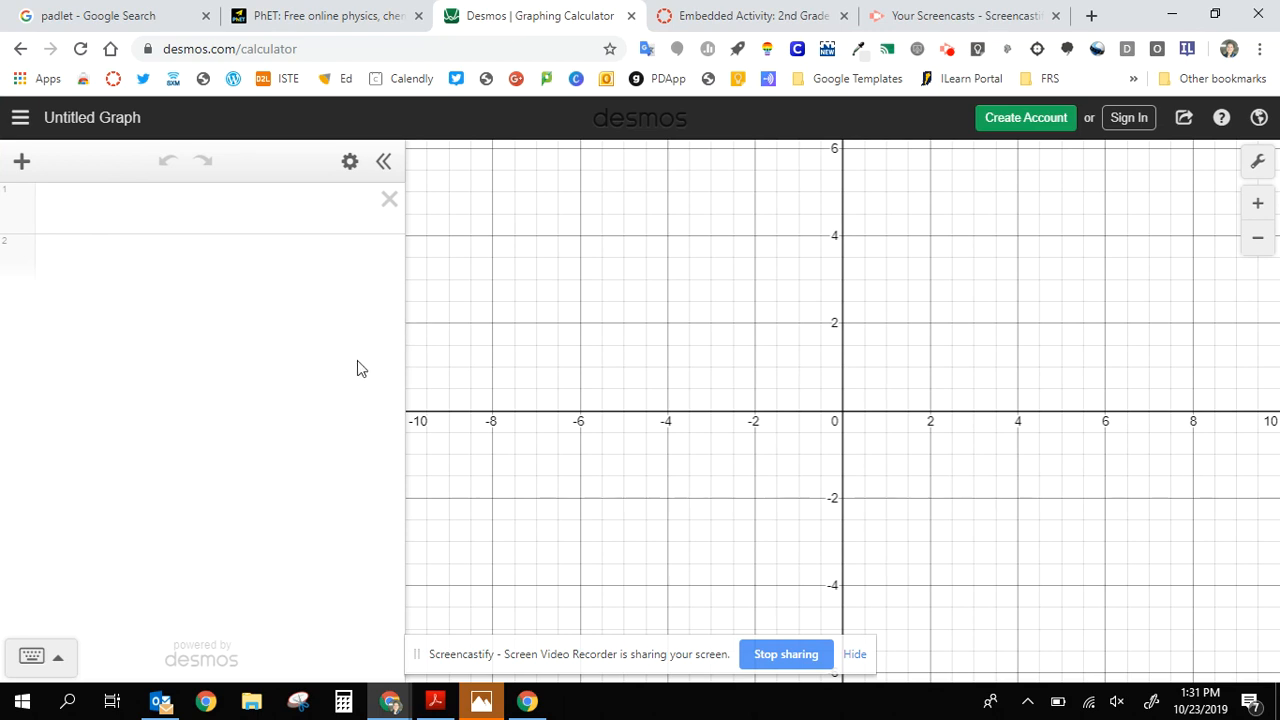
Graph the equation y = 3x + 3 in the first expression line
left_click(252, 205)
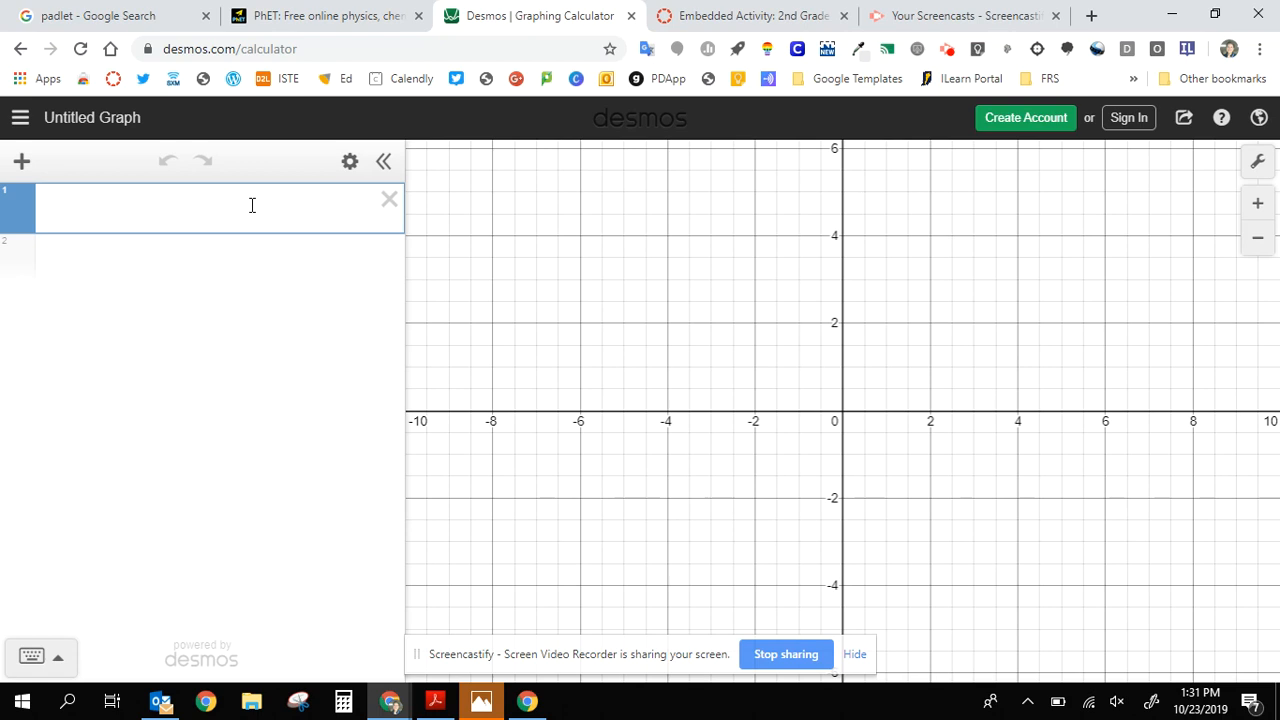
type("y = 3x ")
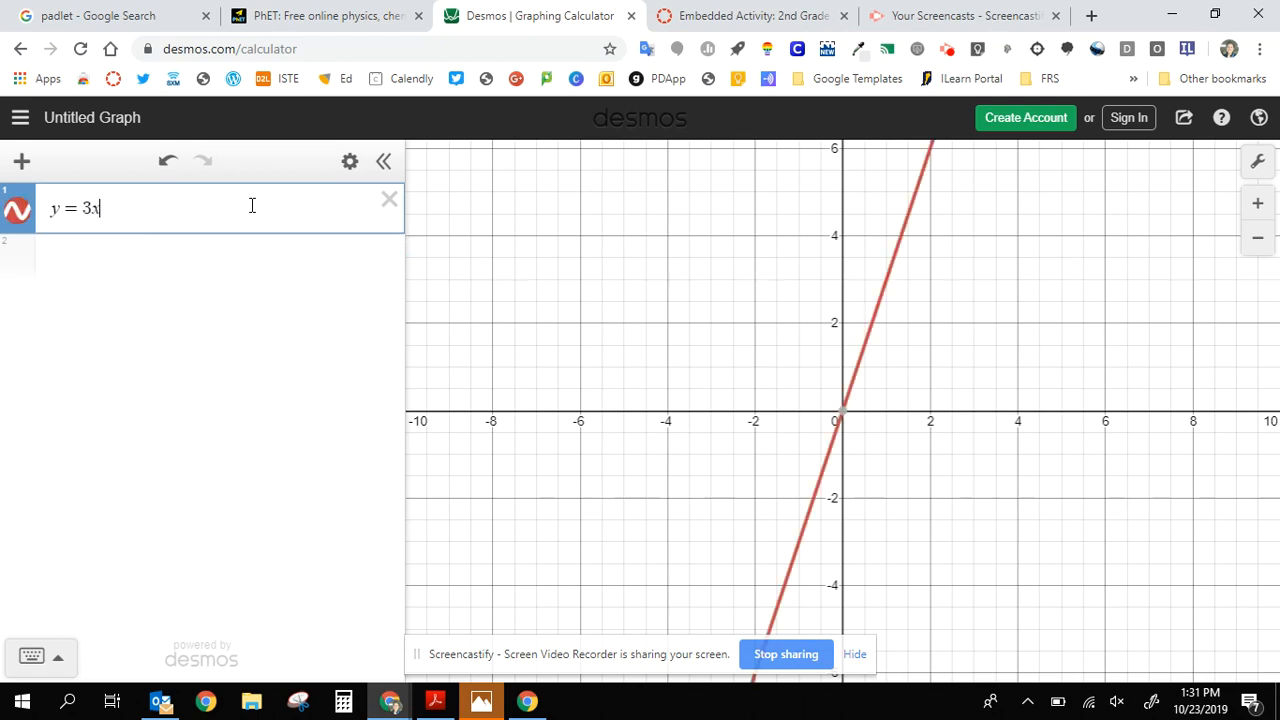
type("+")
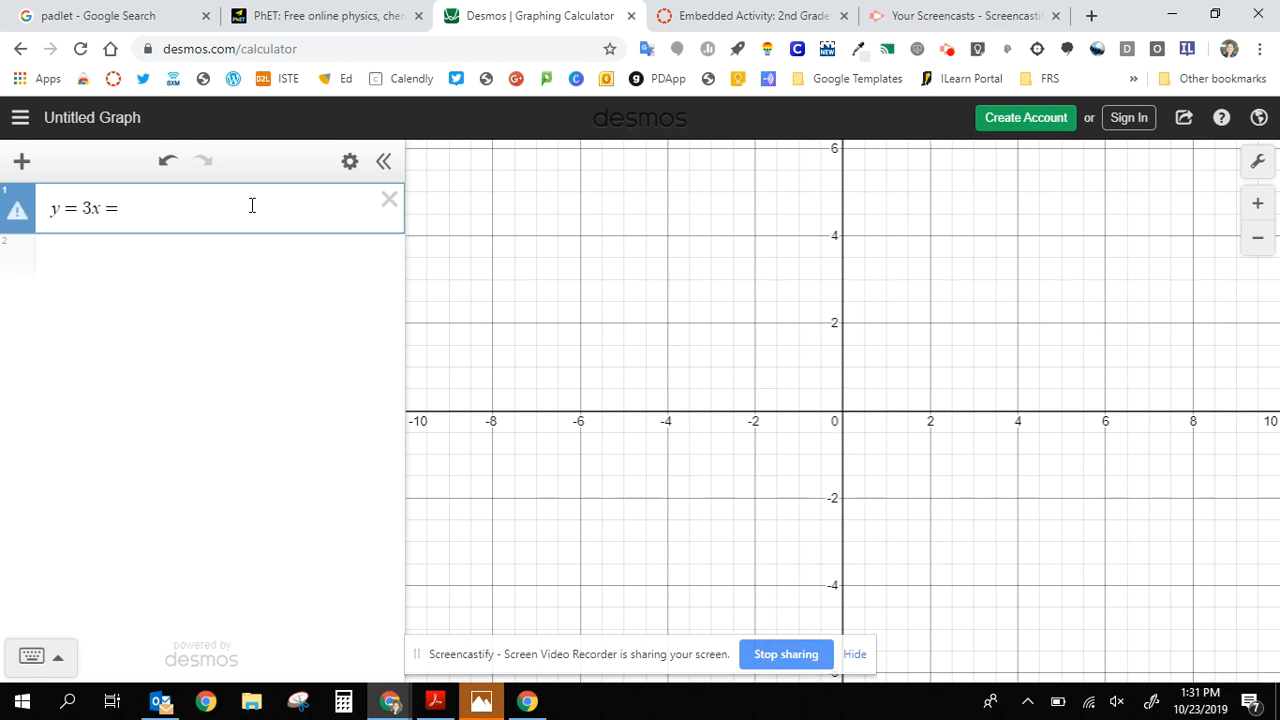
key("BackSpace")
type("+3")
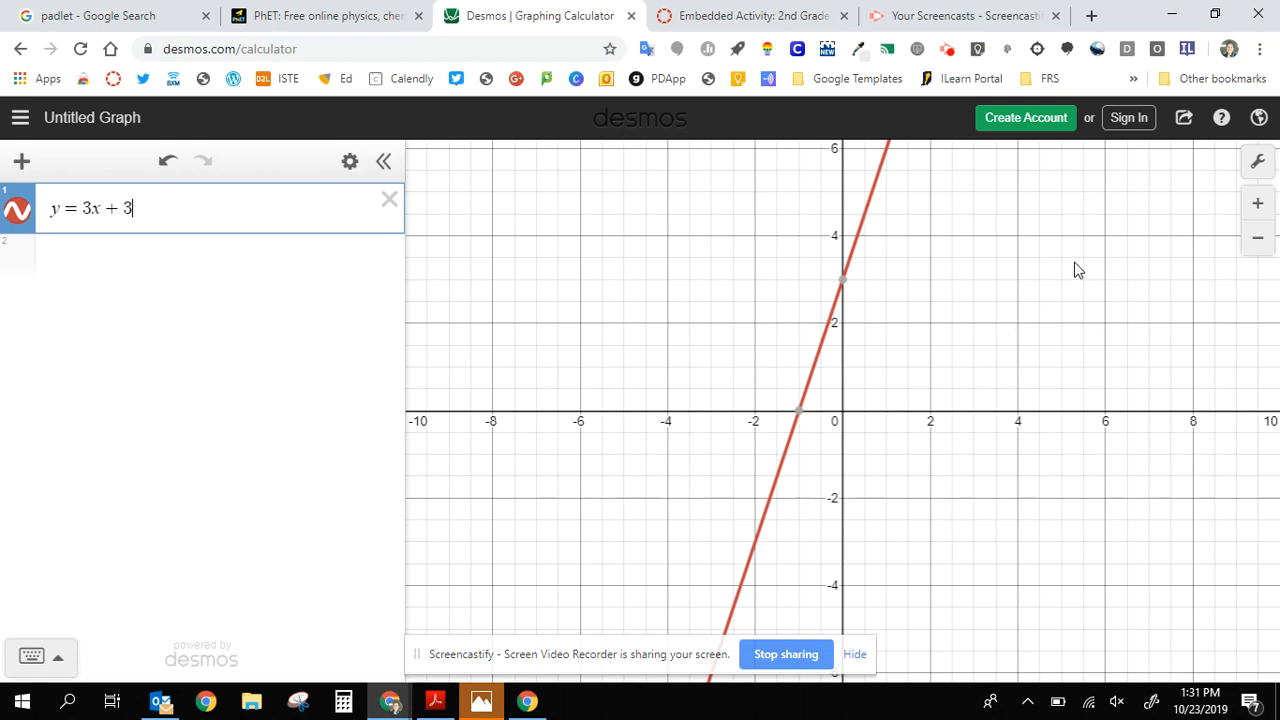
Generate the embed code for the graph from the sharing options and copy the whole iframe snippet
left_click(1183, 119)
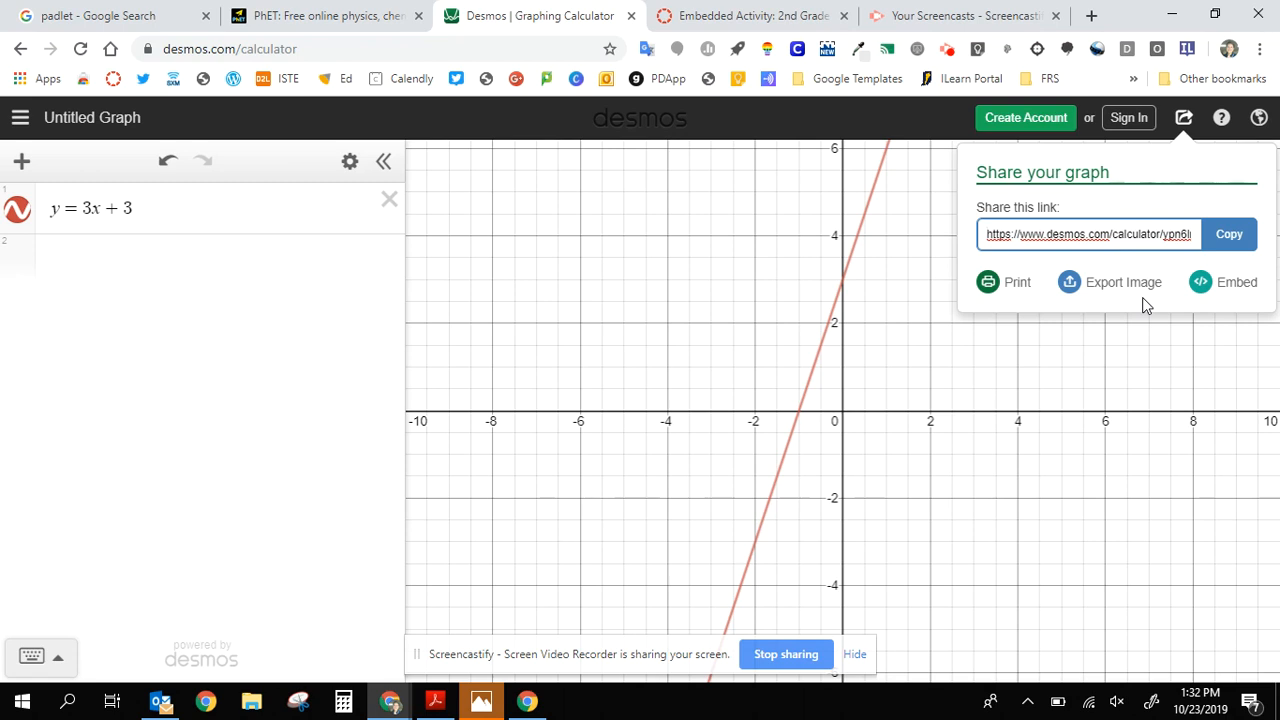
left_click(1208, 290)
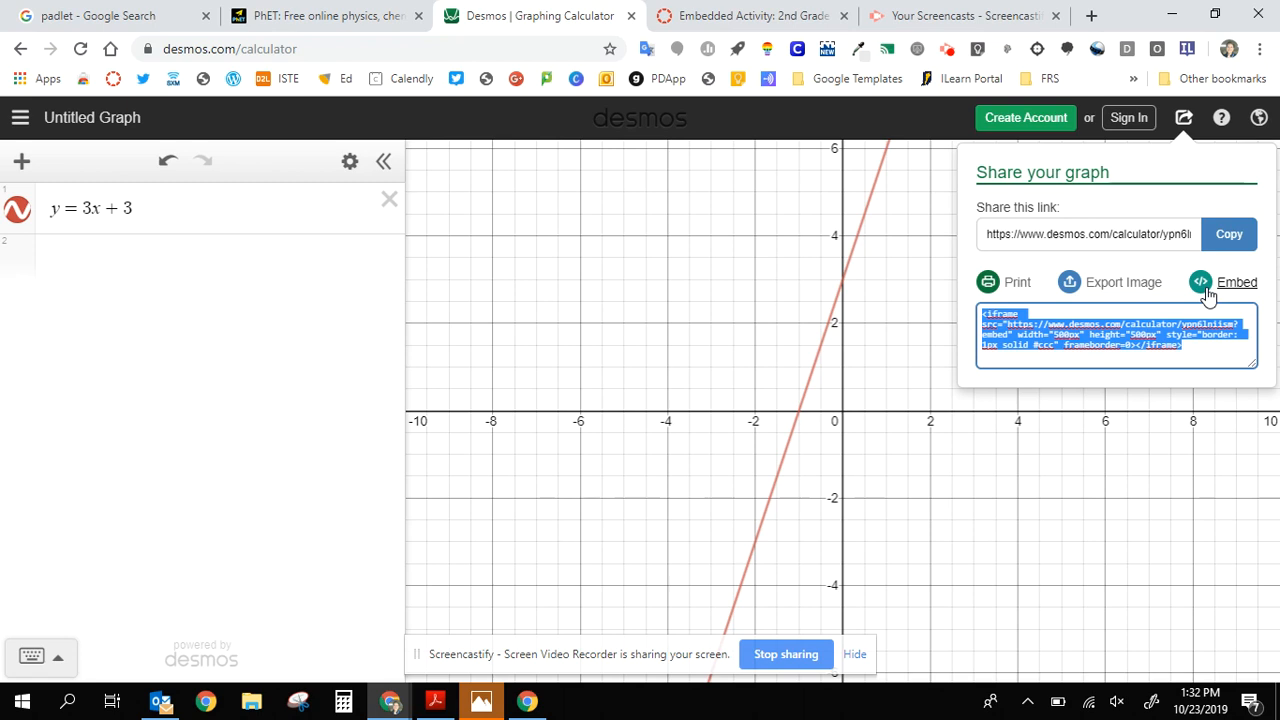
right_click(1209, 360)
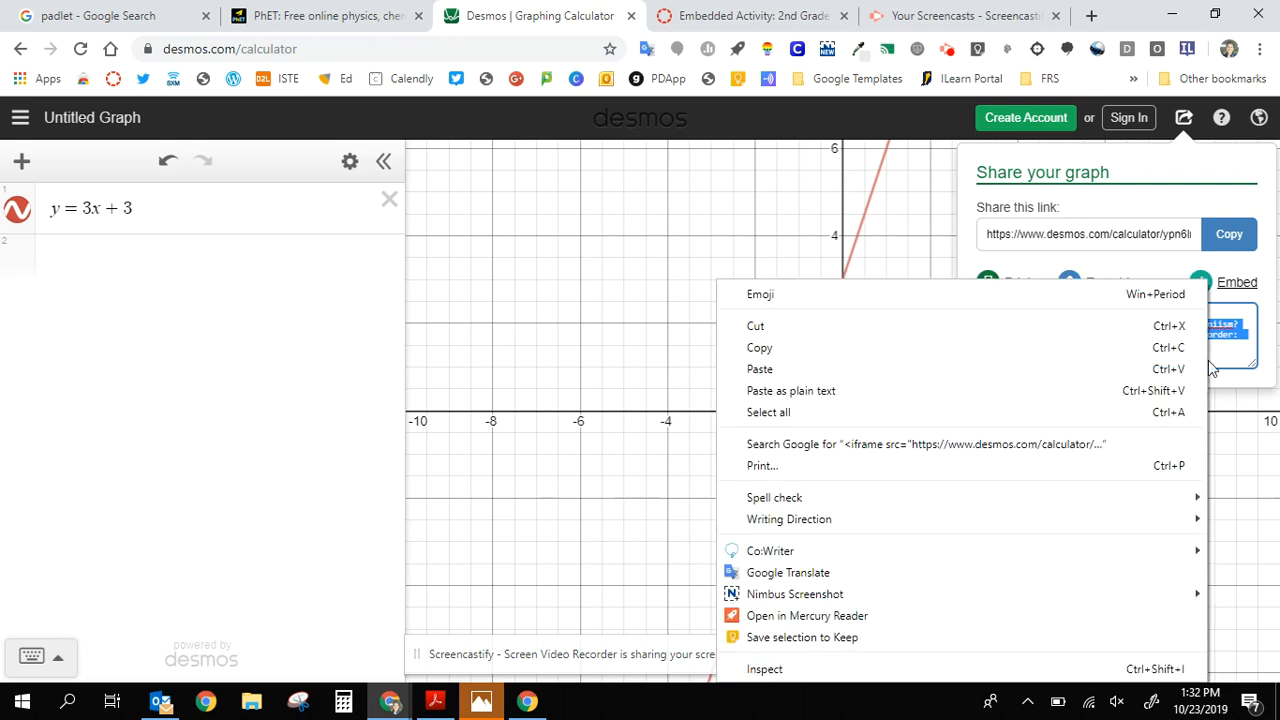
left_click(1007, 348)
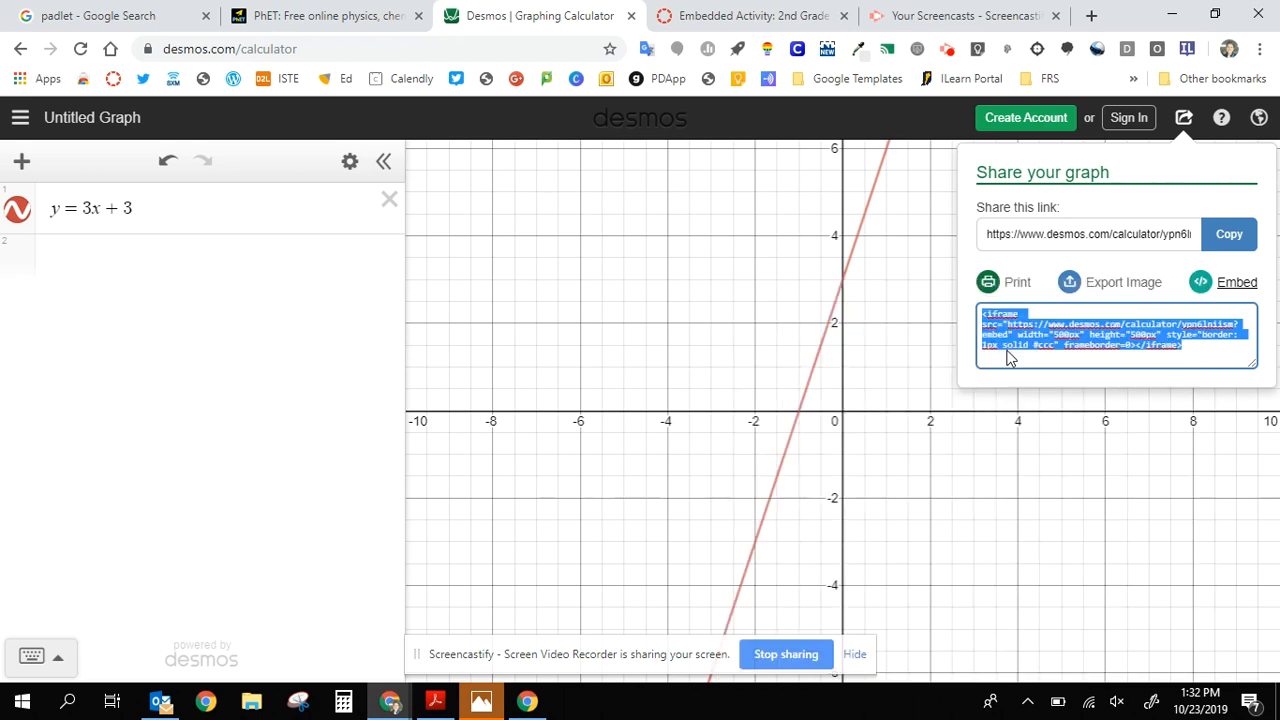
Switch to the Canvas page, paste the Desmos iframe code below the existing HTML, and return to the Rich Content Editor
left_click(789, 14)
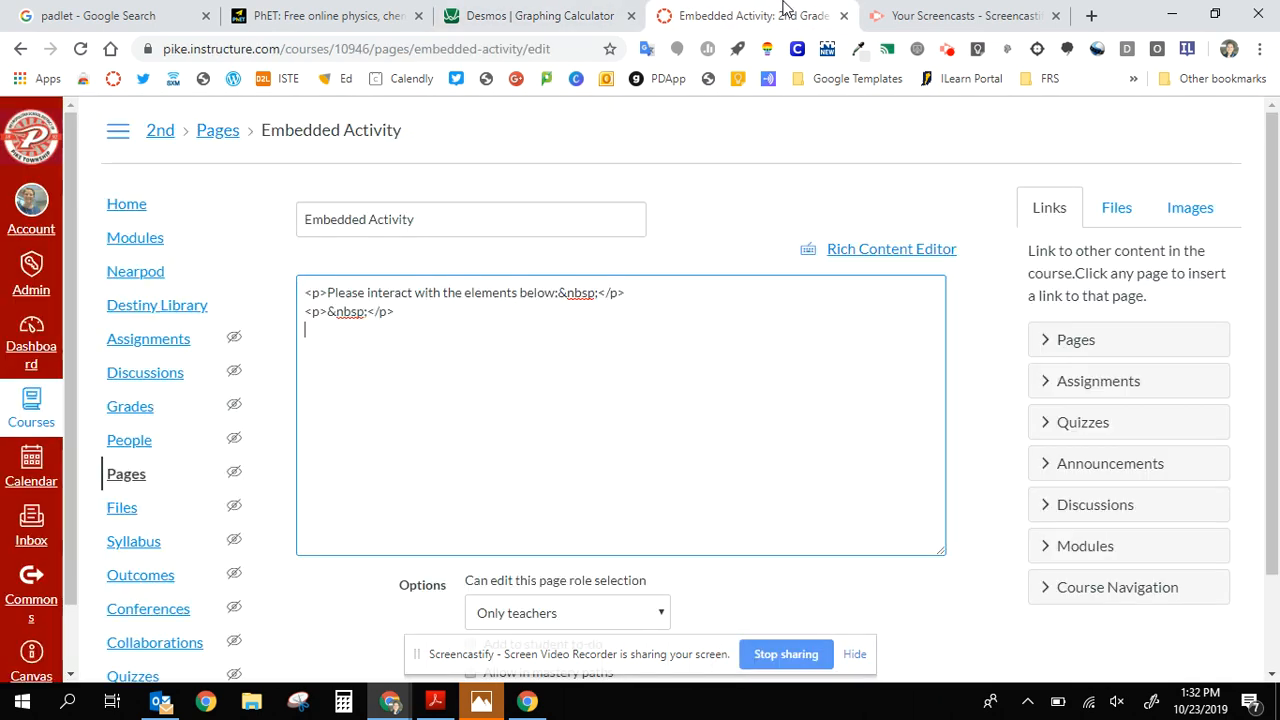
right_click(693, 337)
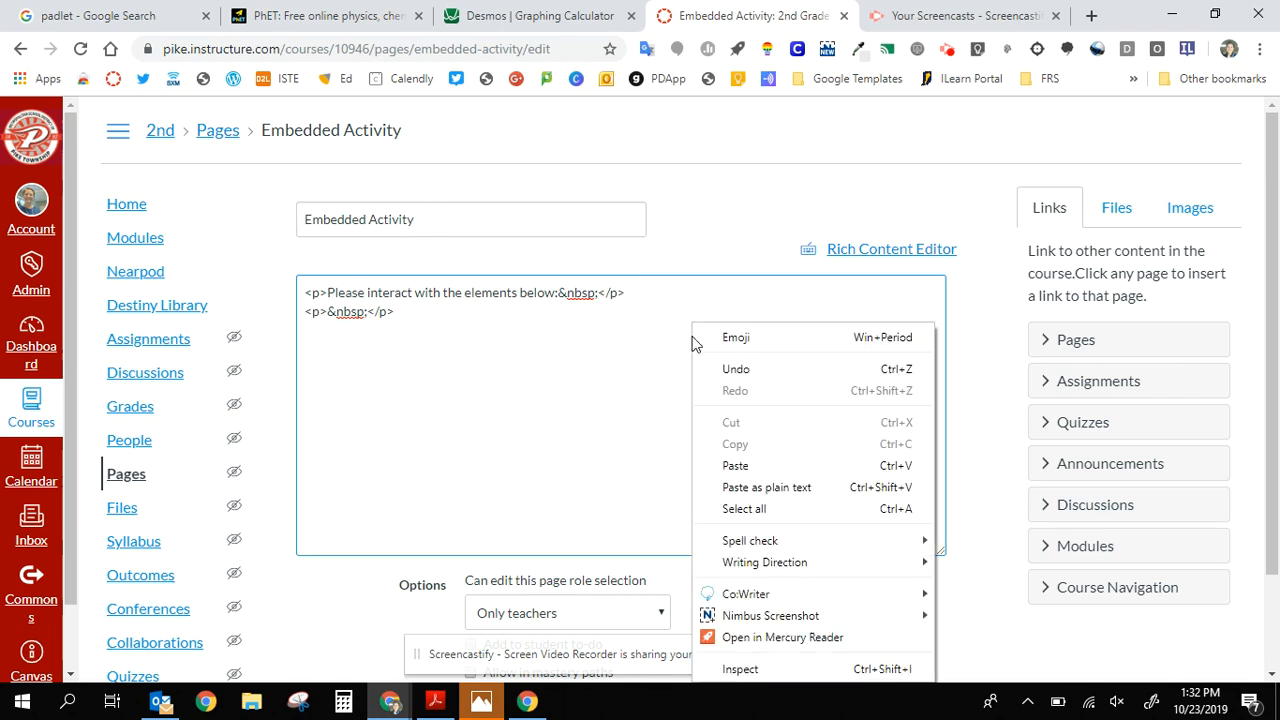
left_click(746, 466)
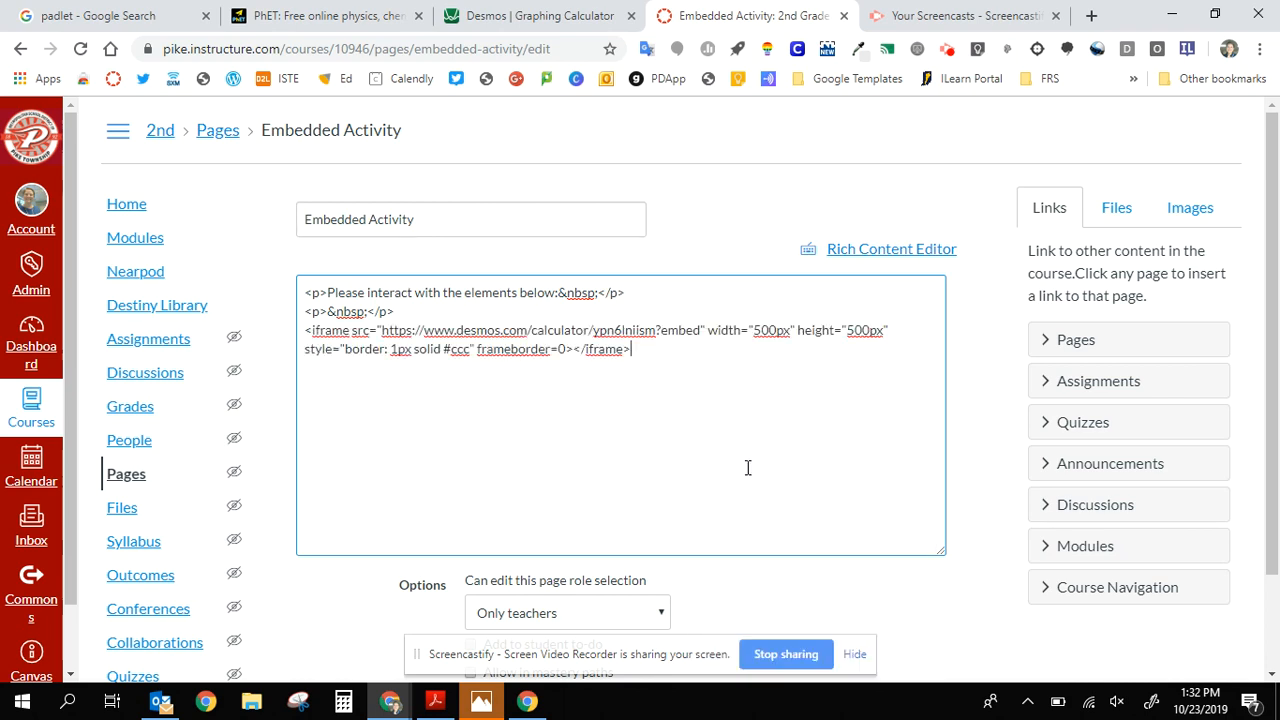
left_click(893, 250)
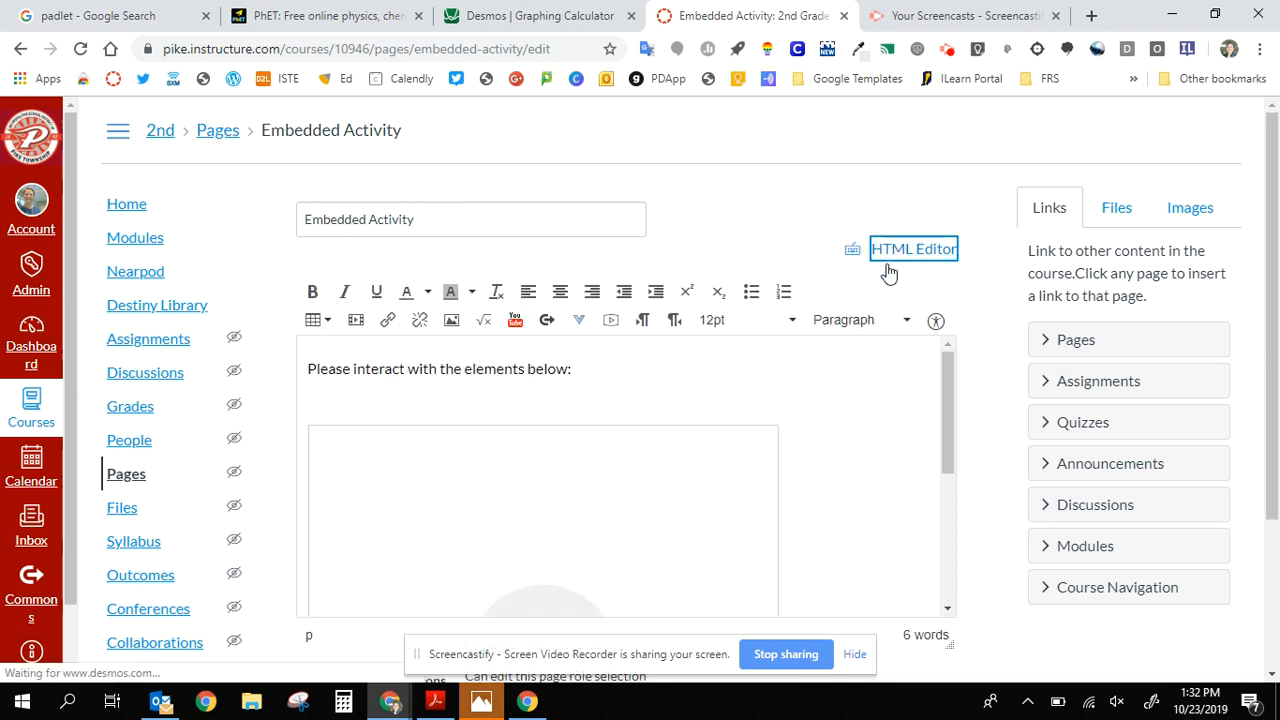
Examine the embedded Desmos graph from top to bottom in the page editor and try tracing along its line
scroll(871, 471, "down", 2)
scroll(871, 471, "up", 3)
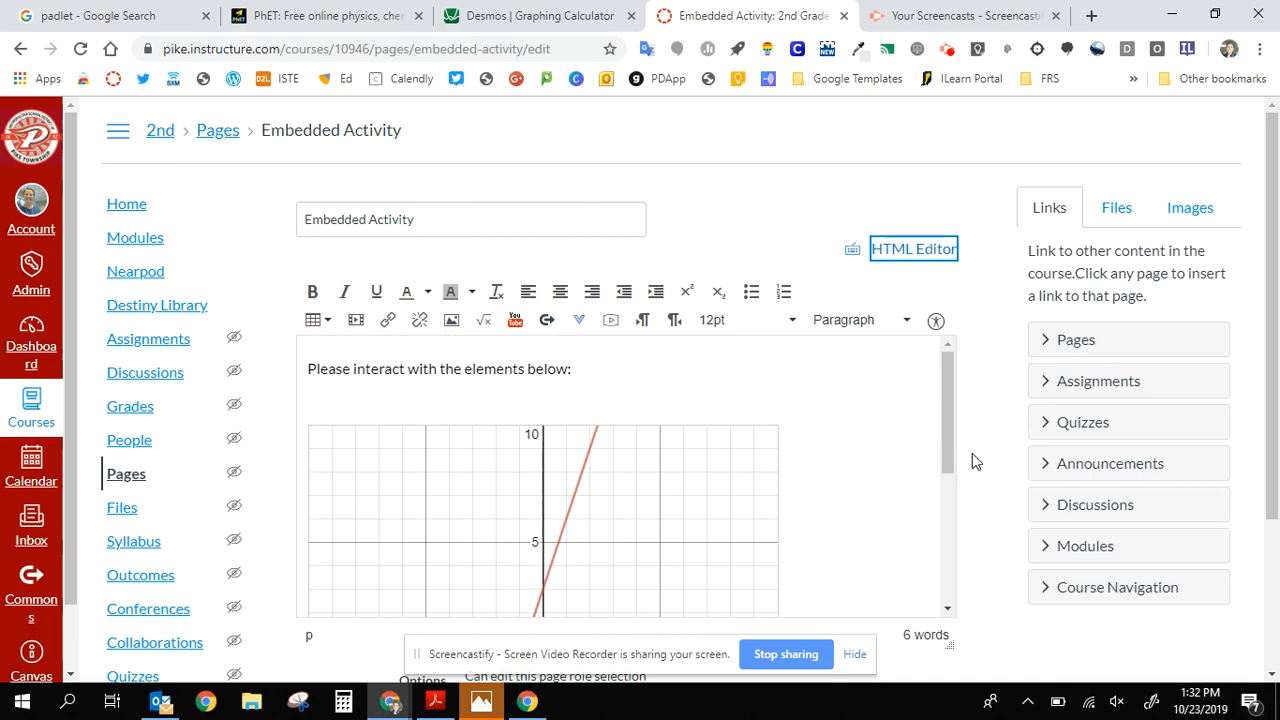
scroll(972, 453, "down", 2)
left_click_drag(949, 228, 951, 397)
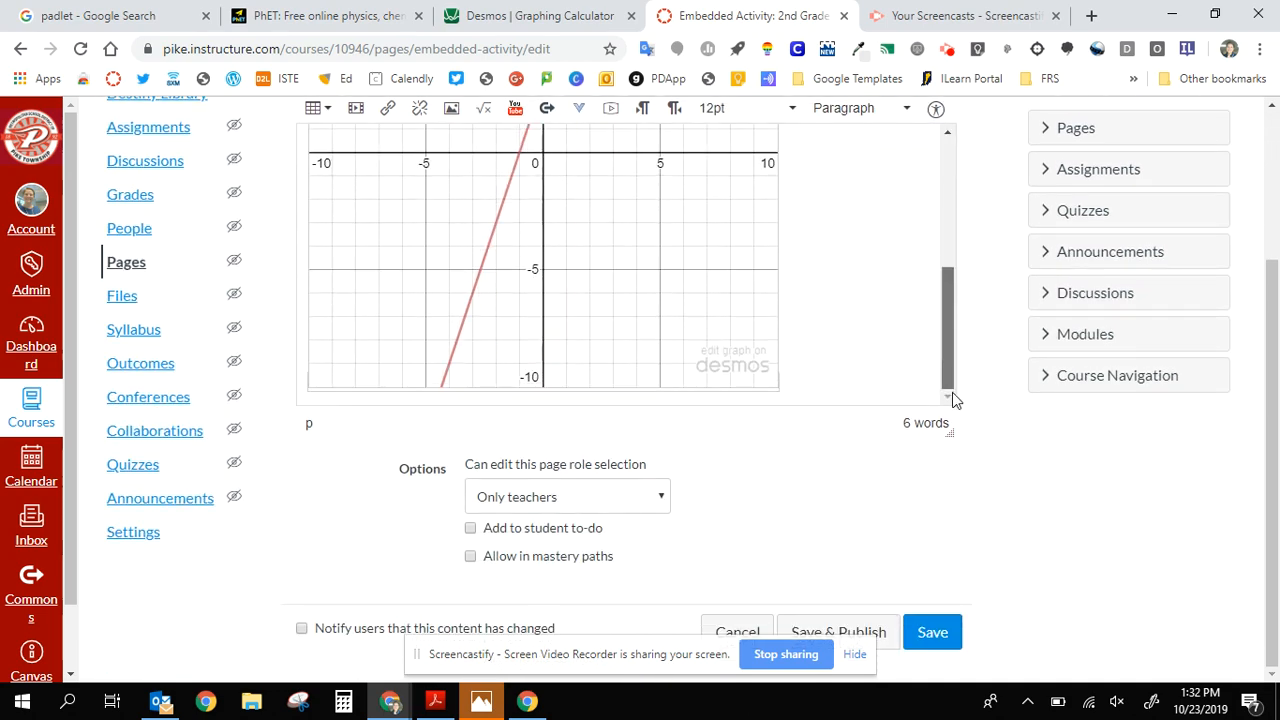
left_click(467, 320)
mouse_move(467, 320)
left_mouse_down()
mouse_move(491, 223)
mouse_move(552, 232)
mouse_move(585, 141)
left_mouse_up()
scroll(493, 227, "up", 2)
scroll(585, 141, "up", 2)
mouse_move(590, 242)
left_mouse_down()
mouse_move(574, 288)
mouse_move(564, 284)
mouse_move(554, 346)
left_mouse_up()
scroll(551, 332, "down", 2)
scroll(551, 332, "down", 2)
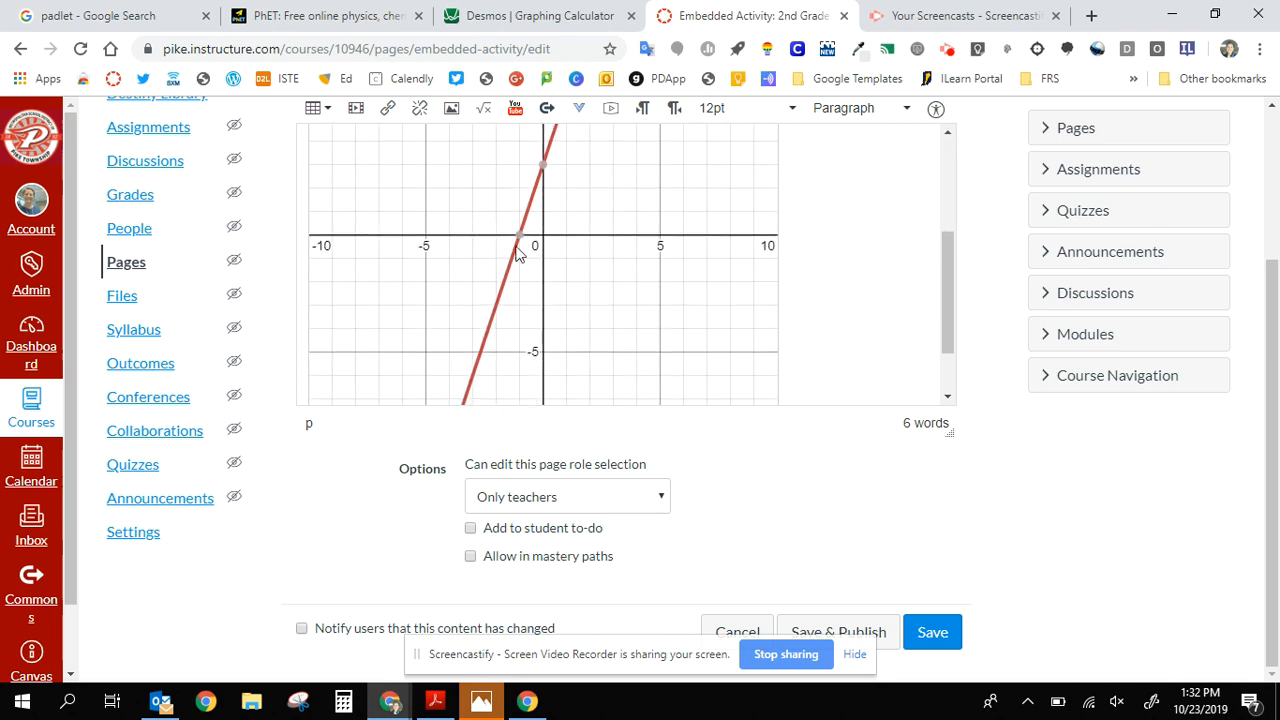
Display the coordinates of the line's x-intercept and y-intercept on the embedded graph and review the page content around it
left_click(520, 240)
left_click(521, 240)
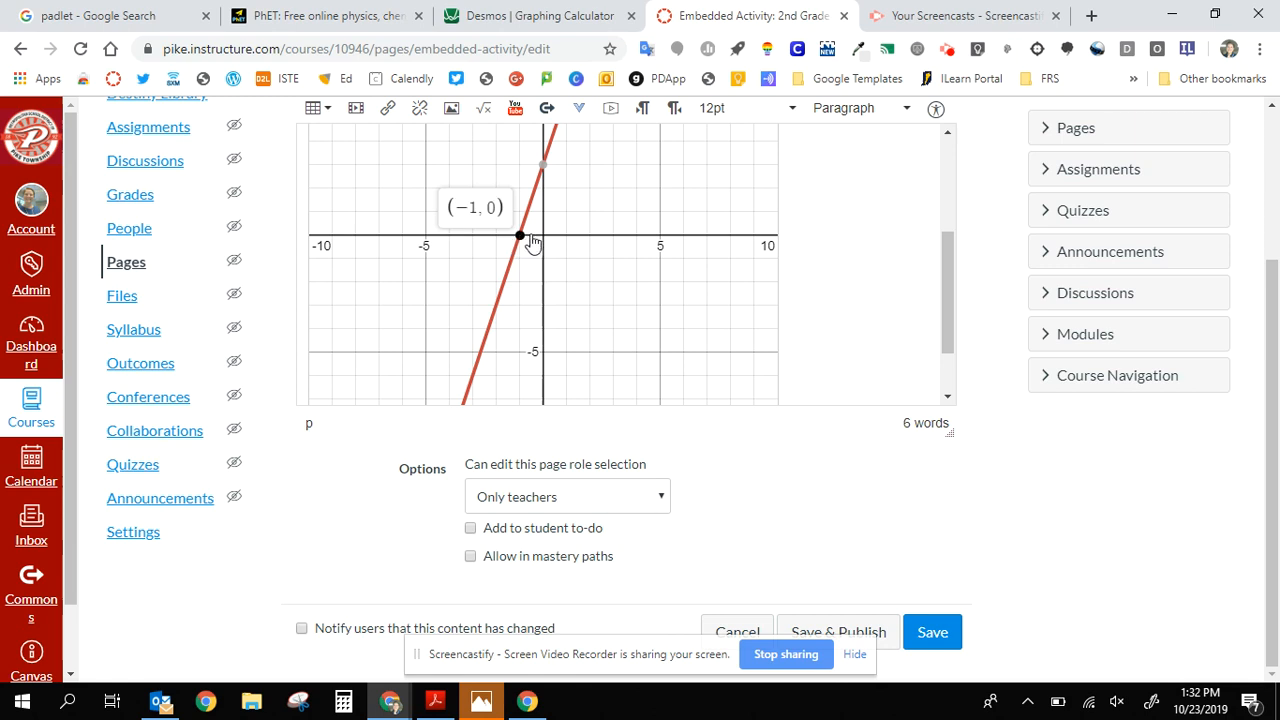
left_click(543, 165)
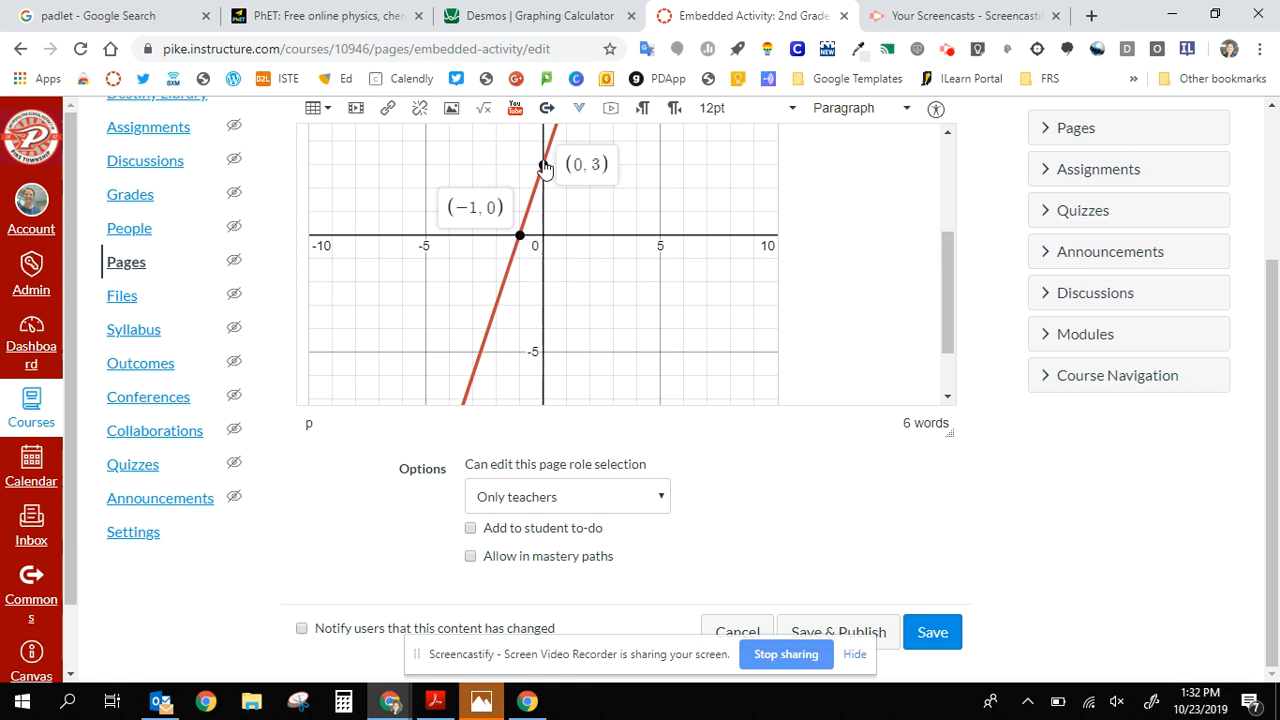
scroll(828, 225, "up", 4)
scroll(828, 225, "down", 2)
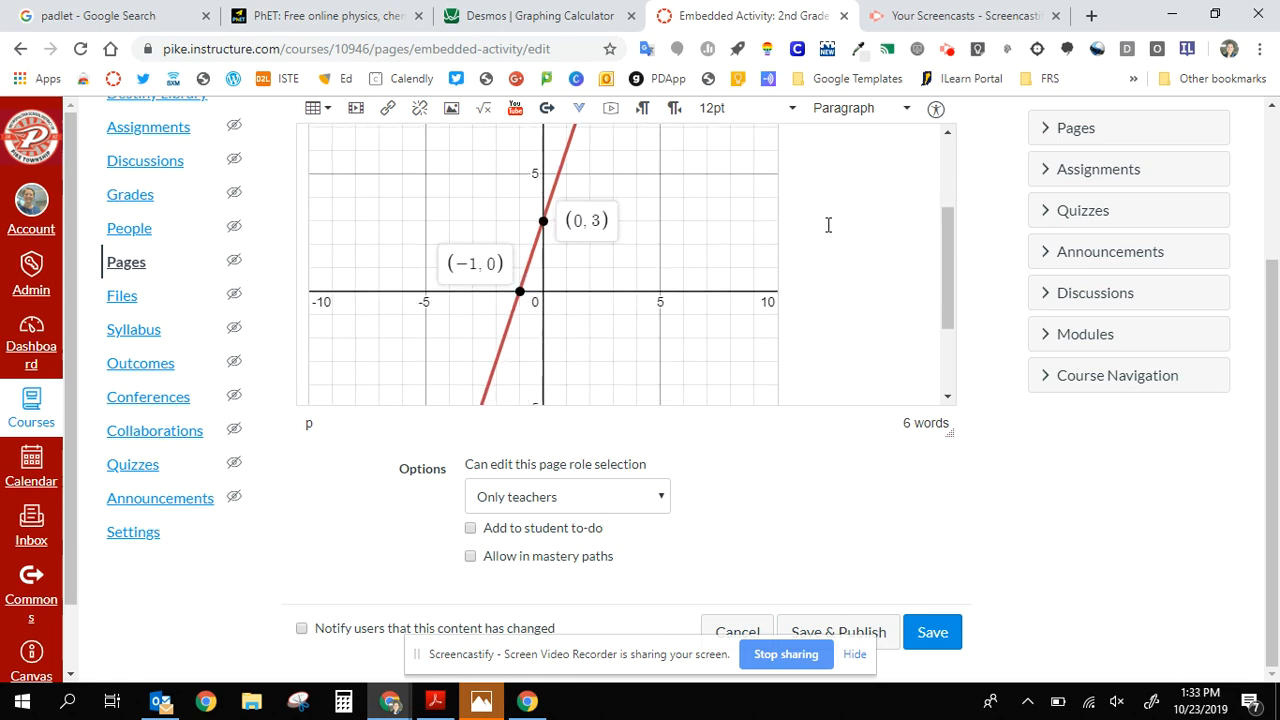
scroll(828, 225, "up", 3)
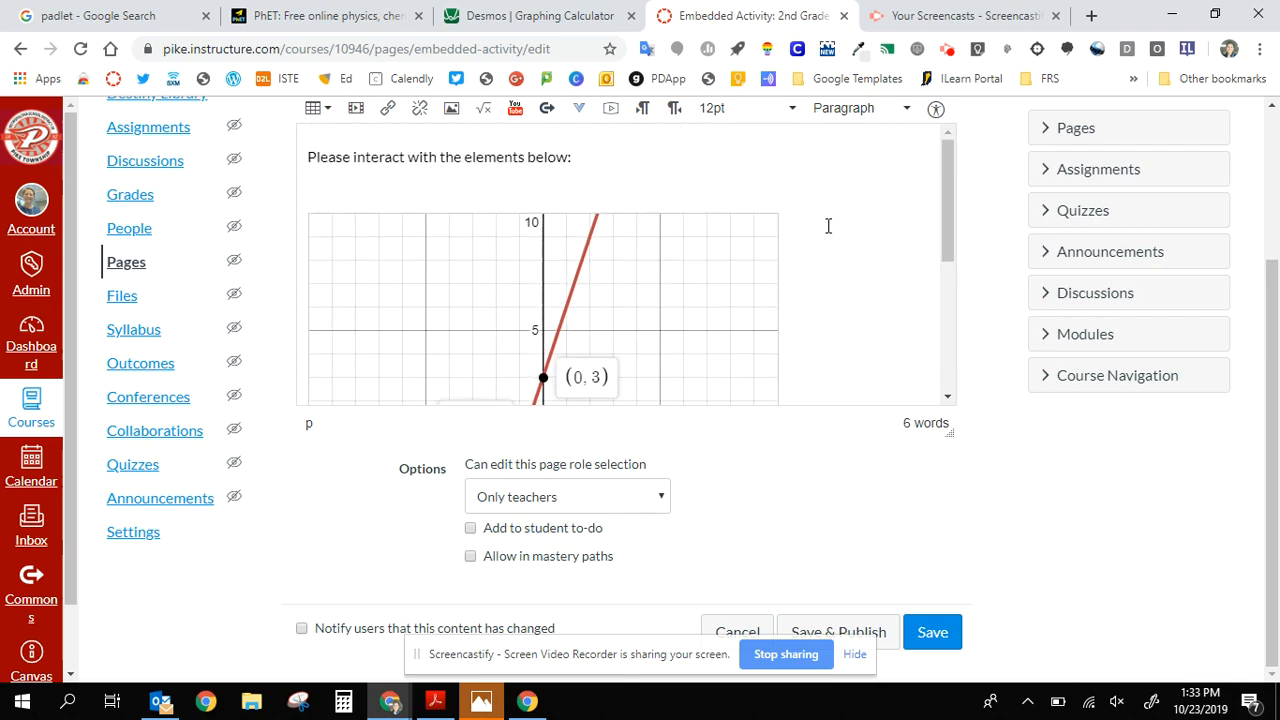
scroll(828, 225, "up", 2)
scroll(828, 225, "down", 2)
scroll(828, 225, "down", 5)
scroll(846, 314, "up", 5)
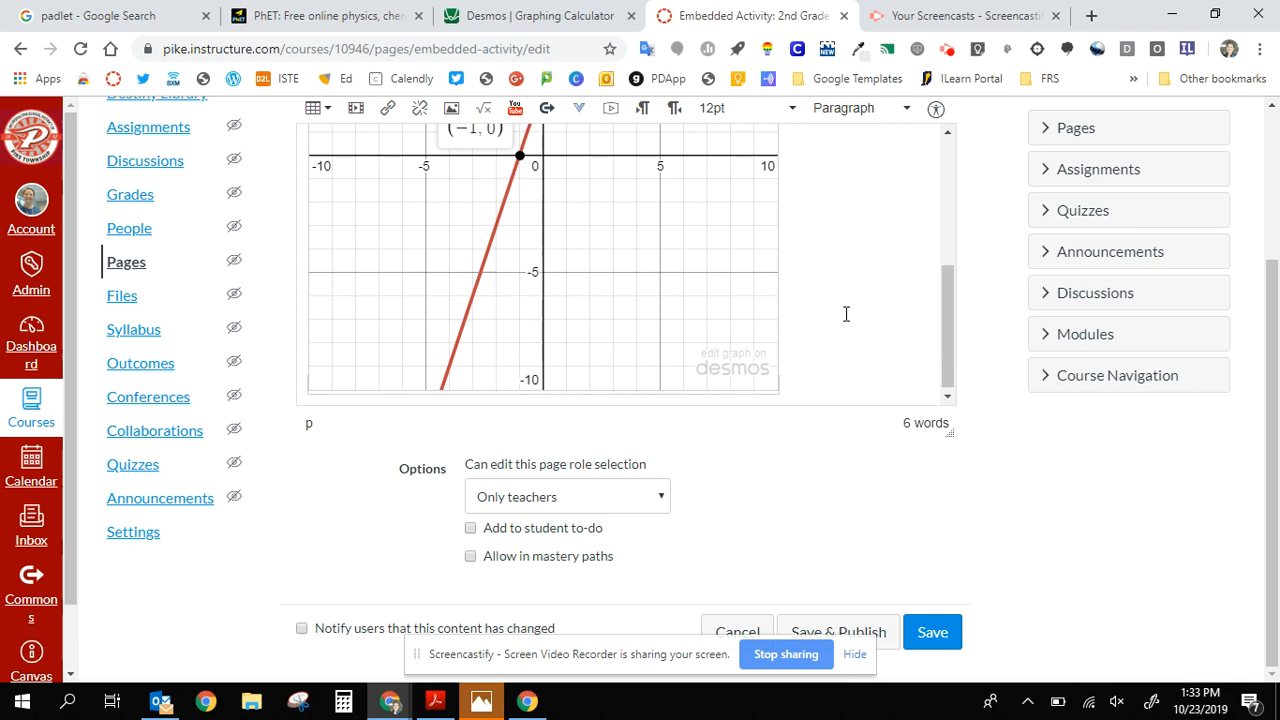
Delete the embedded Desmos graph below the line "Please interact with the elements below:" on the Canvas page
scroll(965, 305, "up", 3)
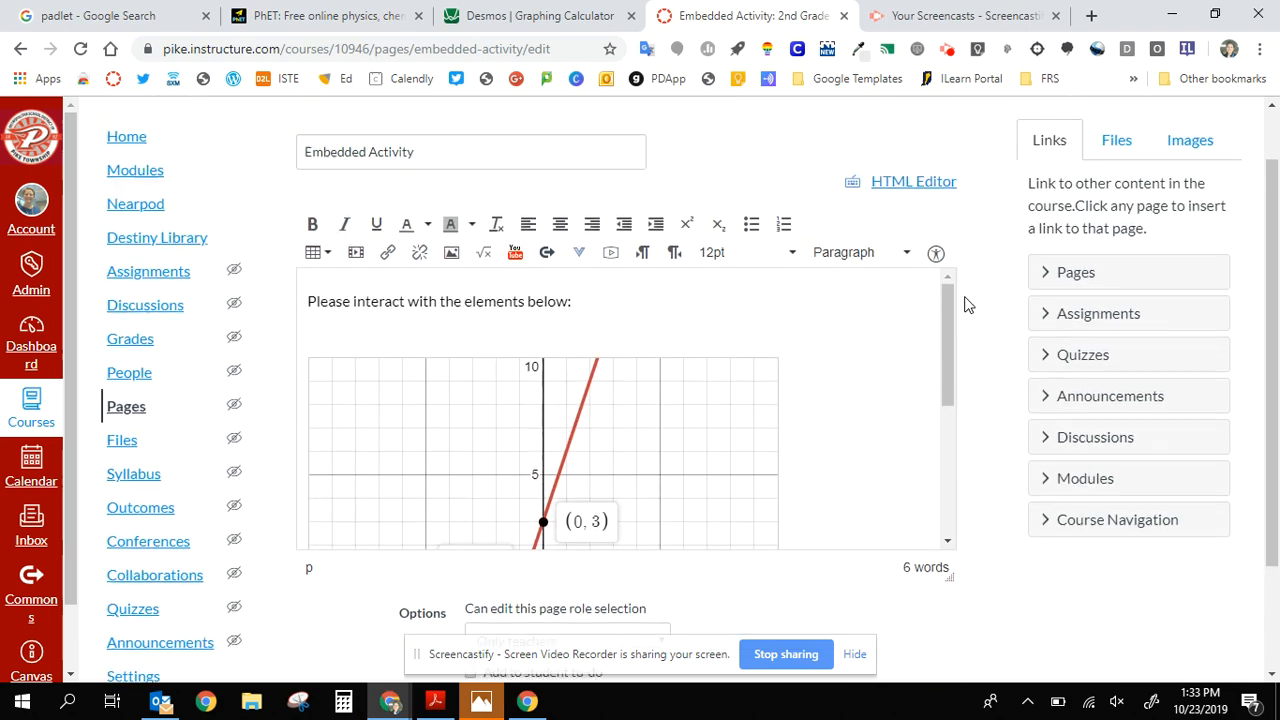
left_click(911, 214)
left_click(910, 212)
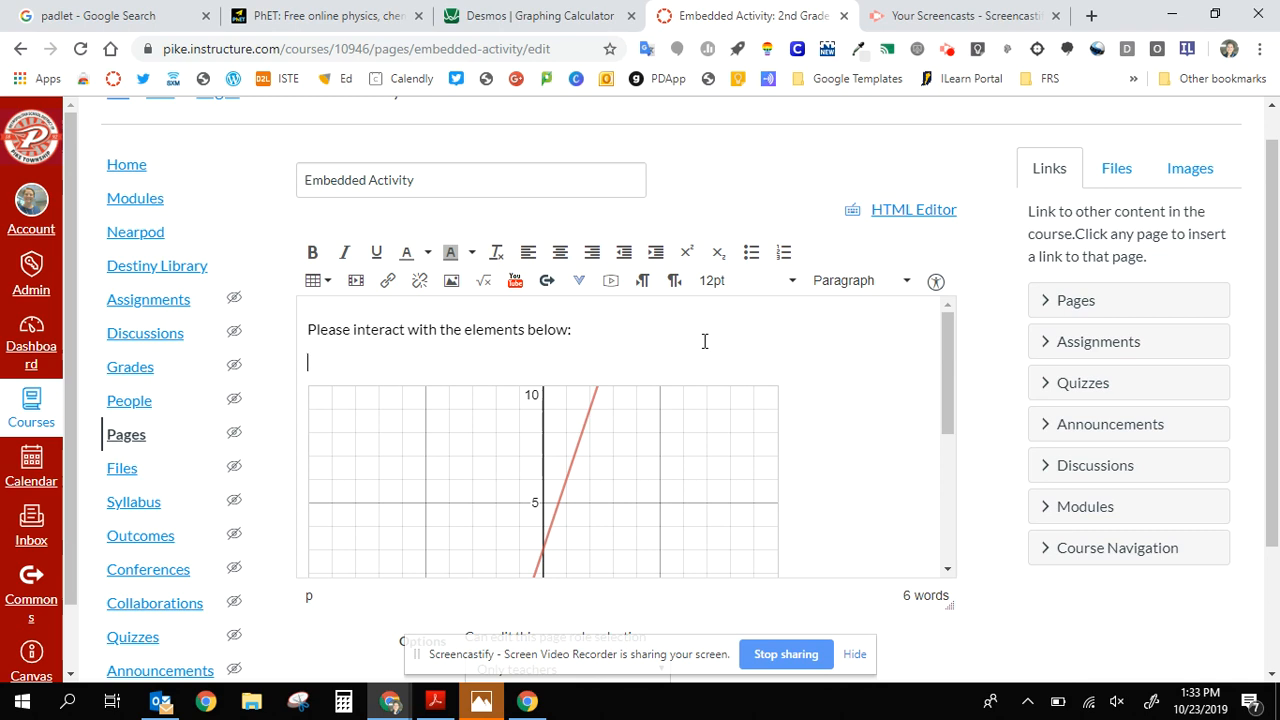
key("Delete")
key("Delete")
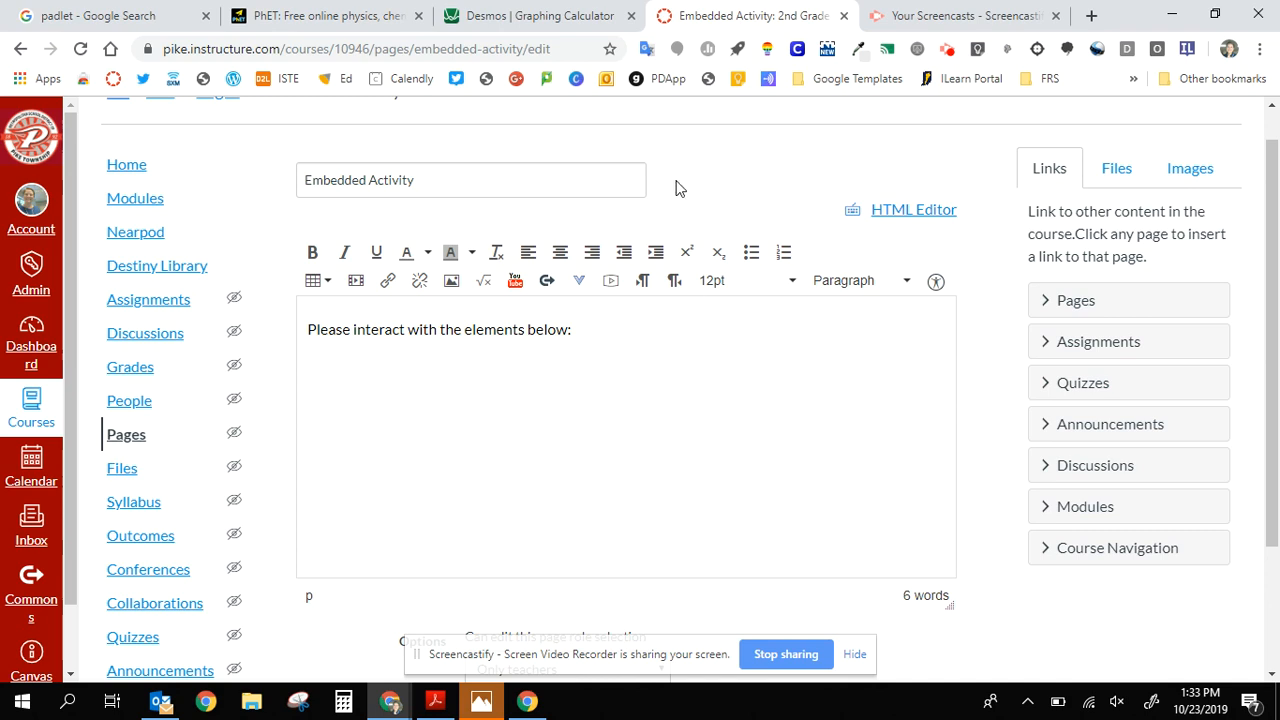
Switch to the PhET site, browse its new simulations, and open the Fractions: Equality simulation page
left_click(329, 8)
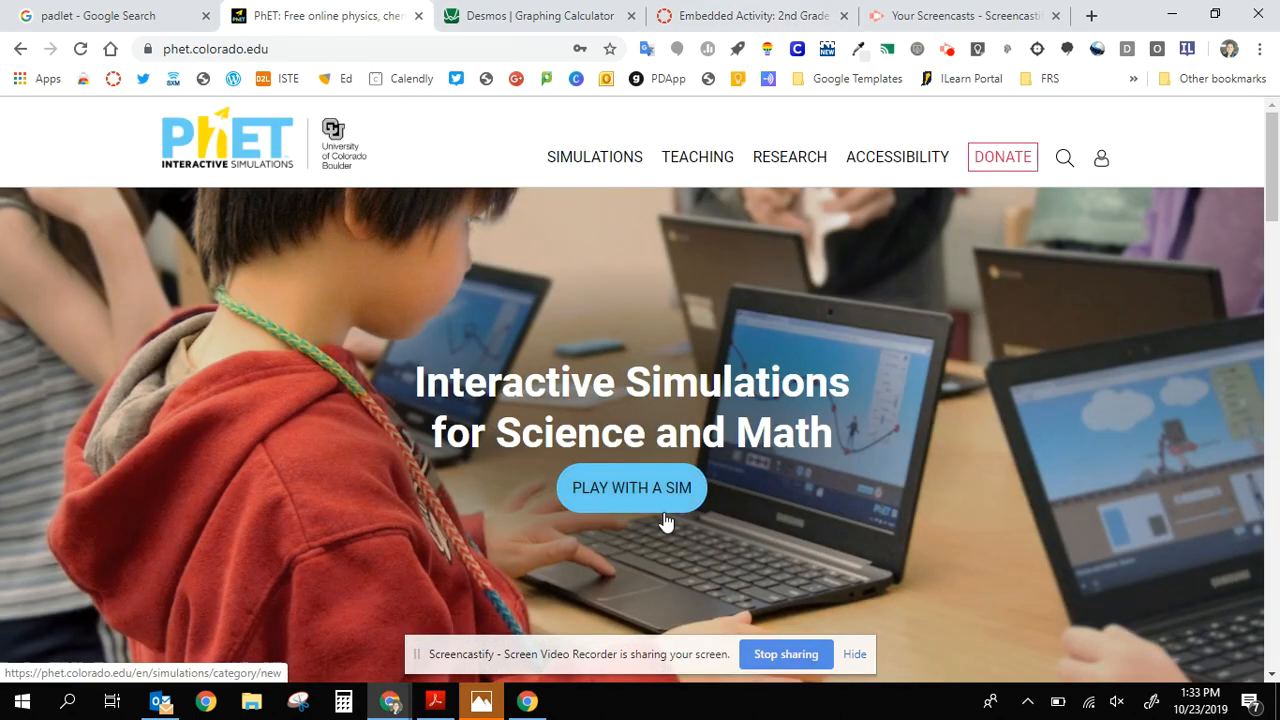
scroll(482, 298, "down", 1)
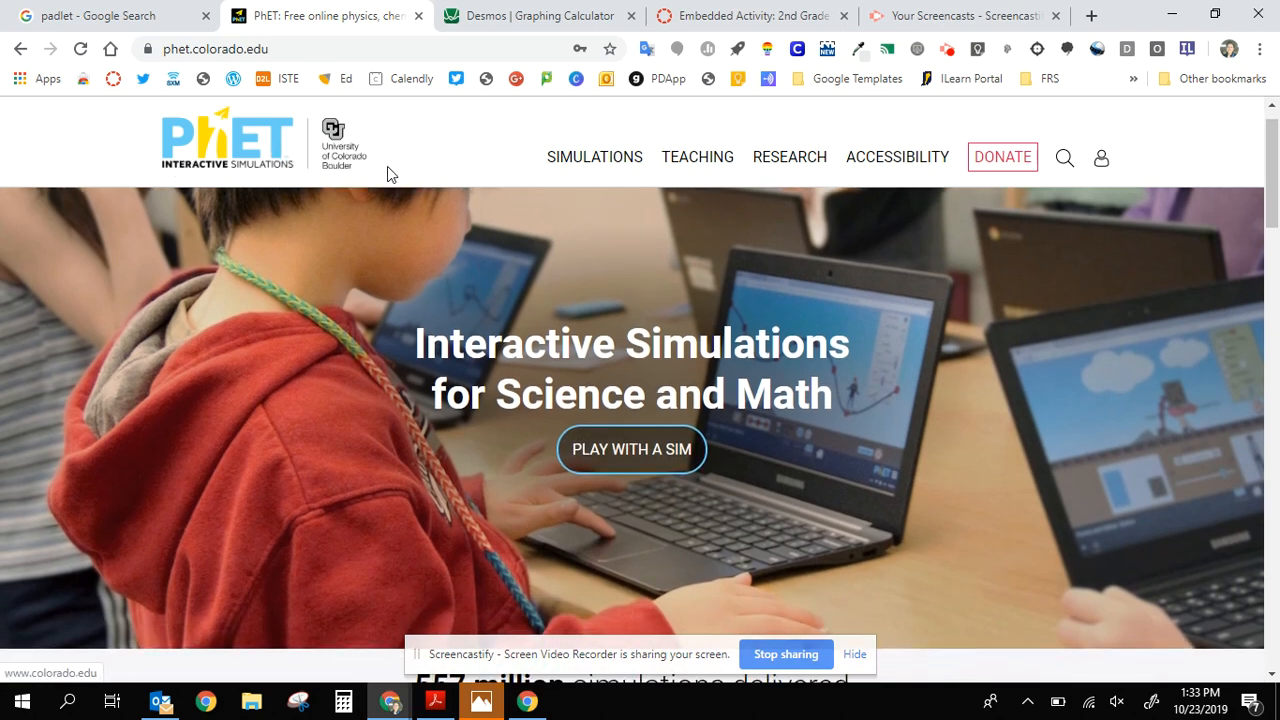
left_click(636, 452)
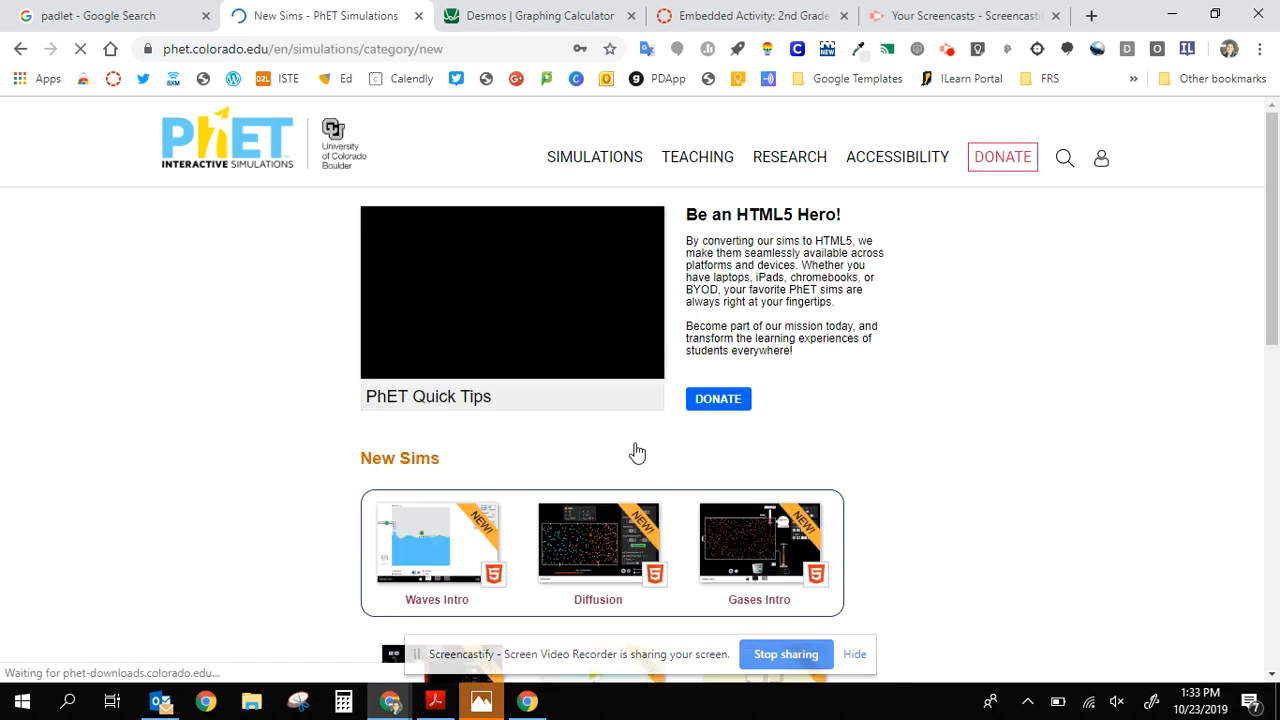
scroll(636, 452, "down", 2)
scroll(636, 452, "down", 1)
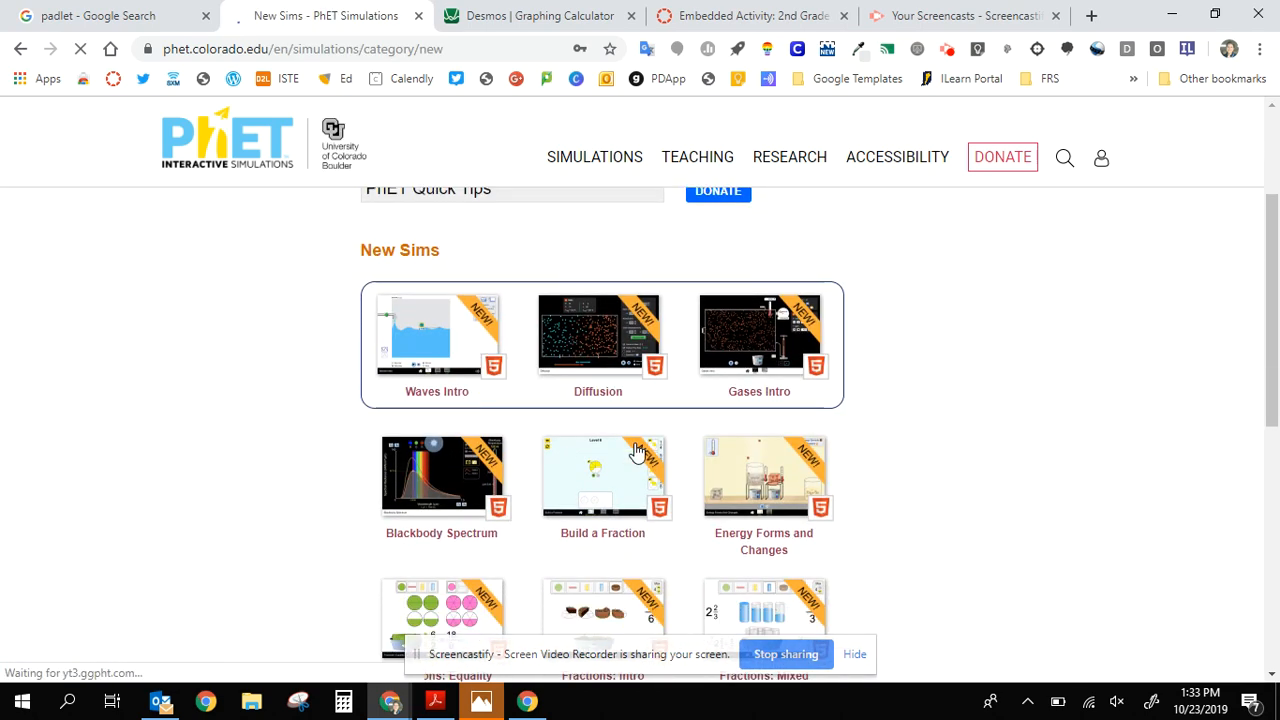
scroll(459, 429, "down", 1)
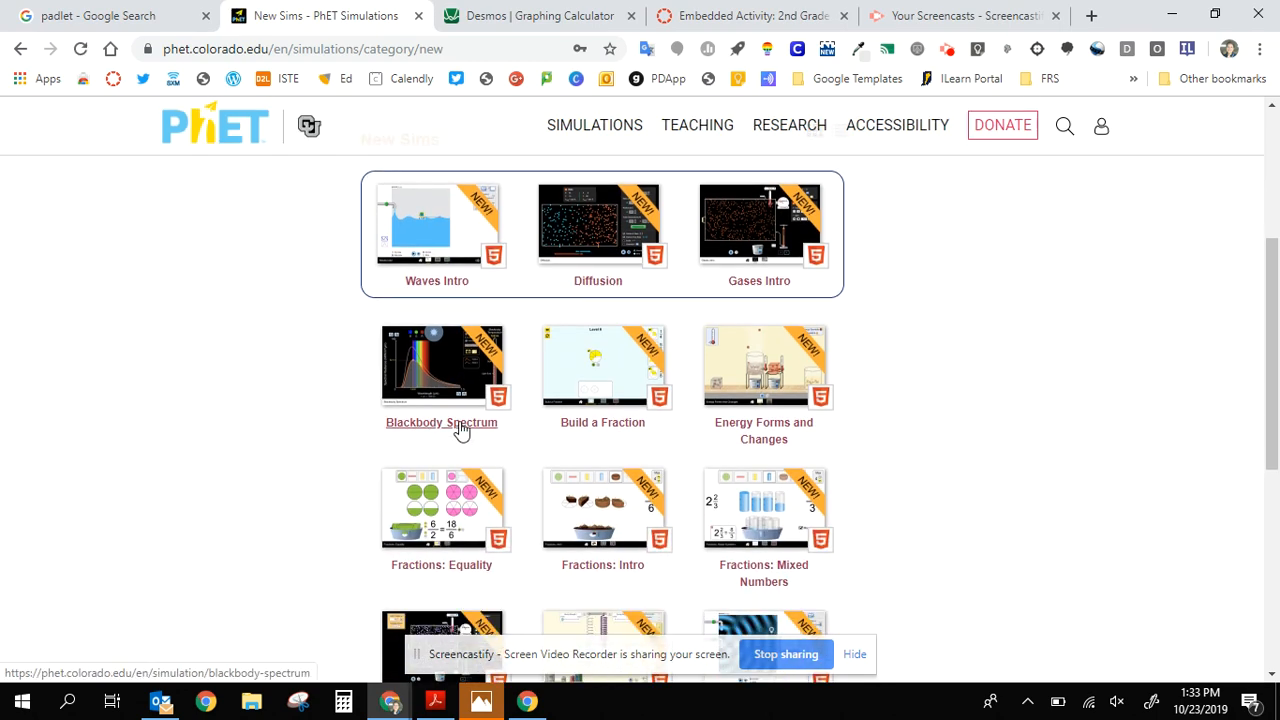
left_click(442, 518)
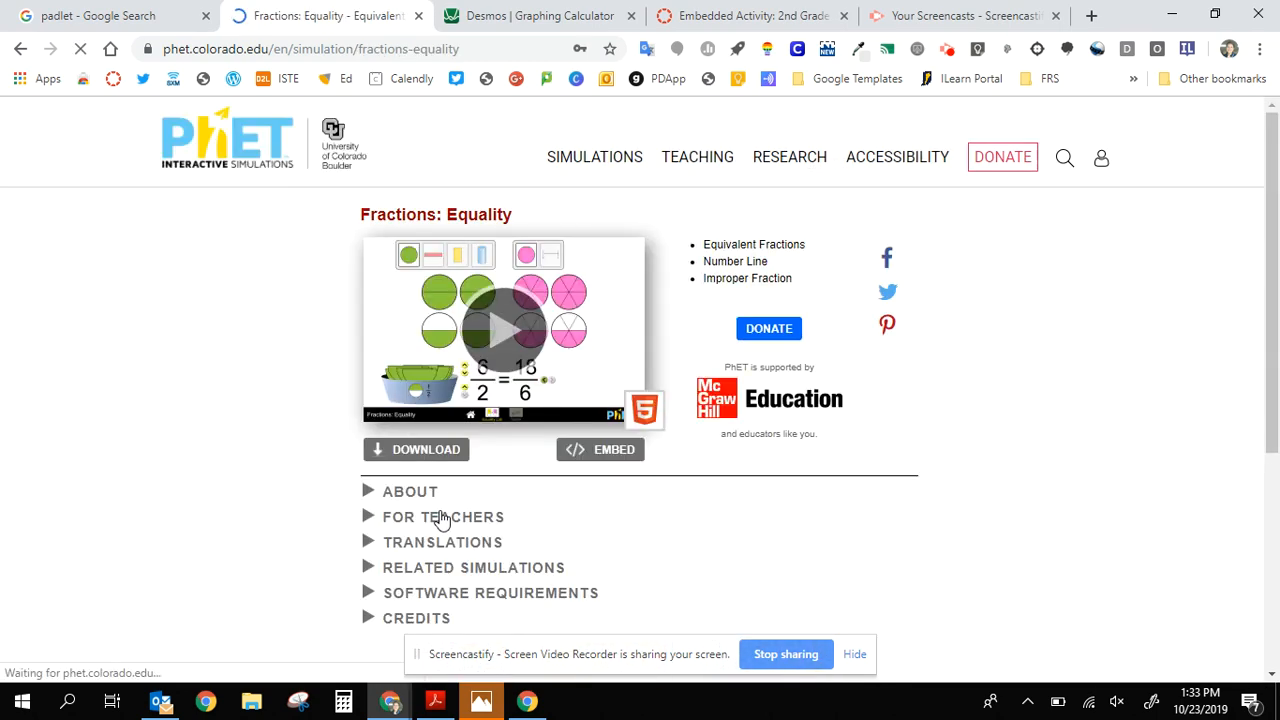
Copy the iframe embed code of Fractions: Equality and paste it below the existing HTML of the Canvas Embedded Activity page
left_click(612, 460)
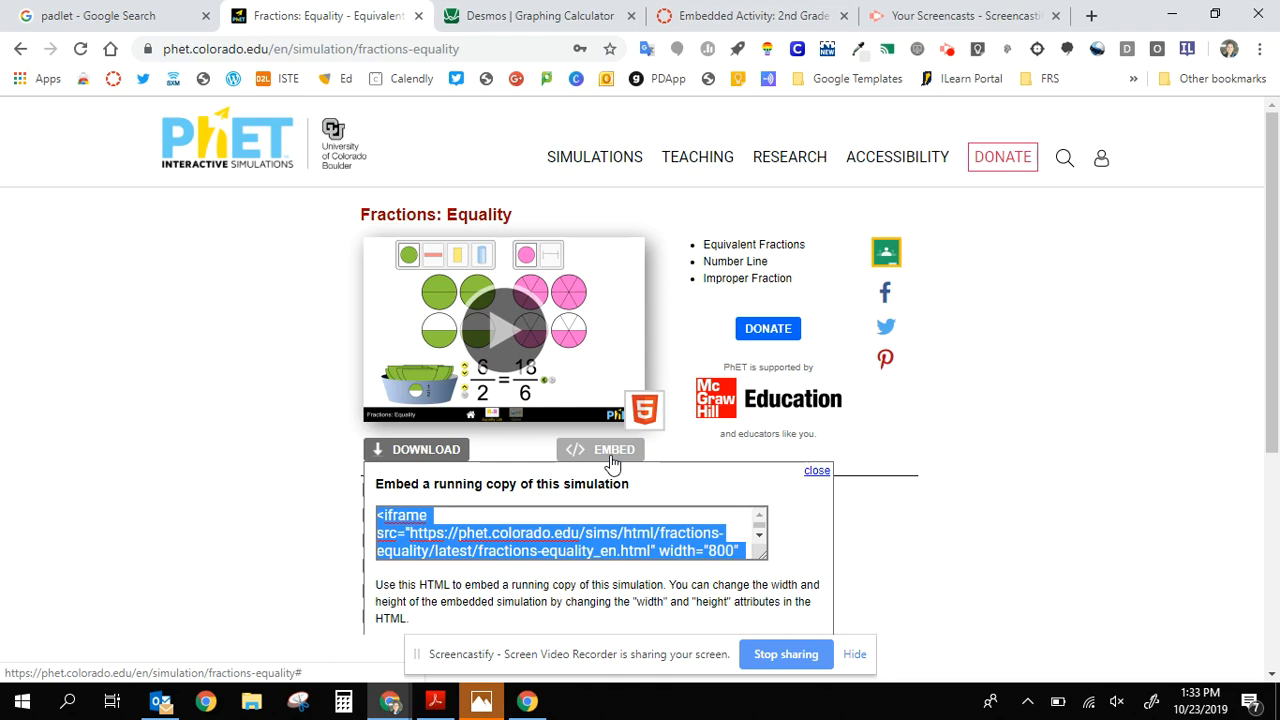
scroll(633, 522, "down", 1)
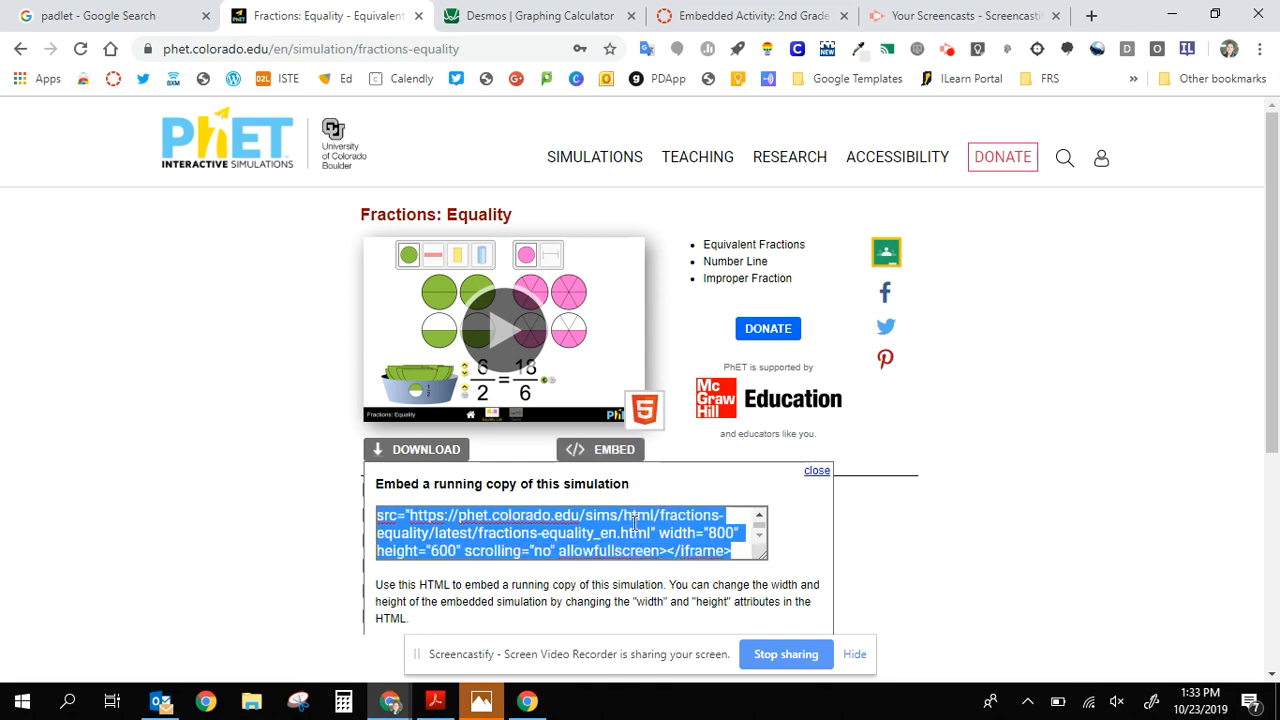
left_click(731, 8)
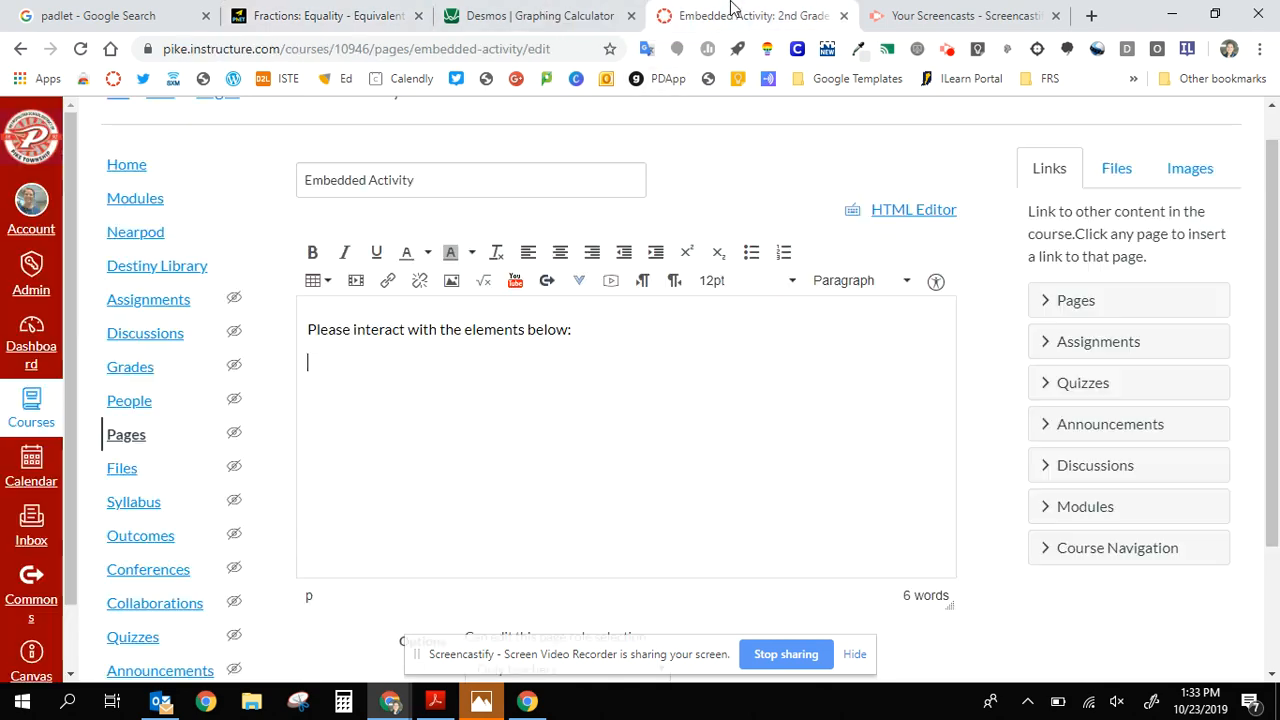
left_click(919, 213)
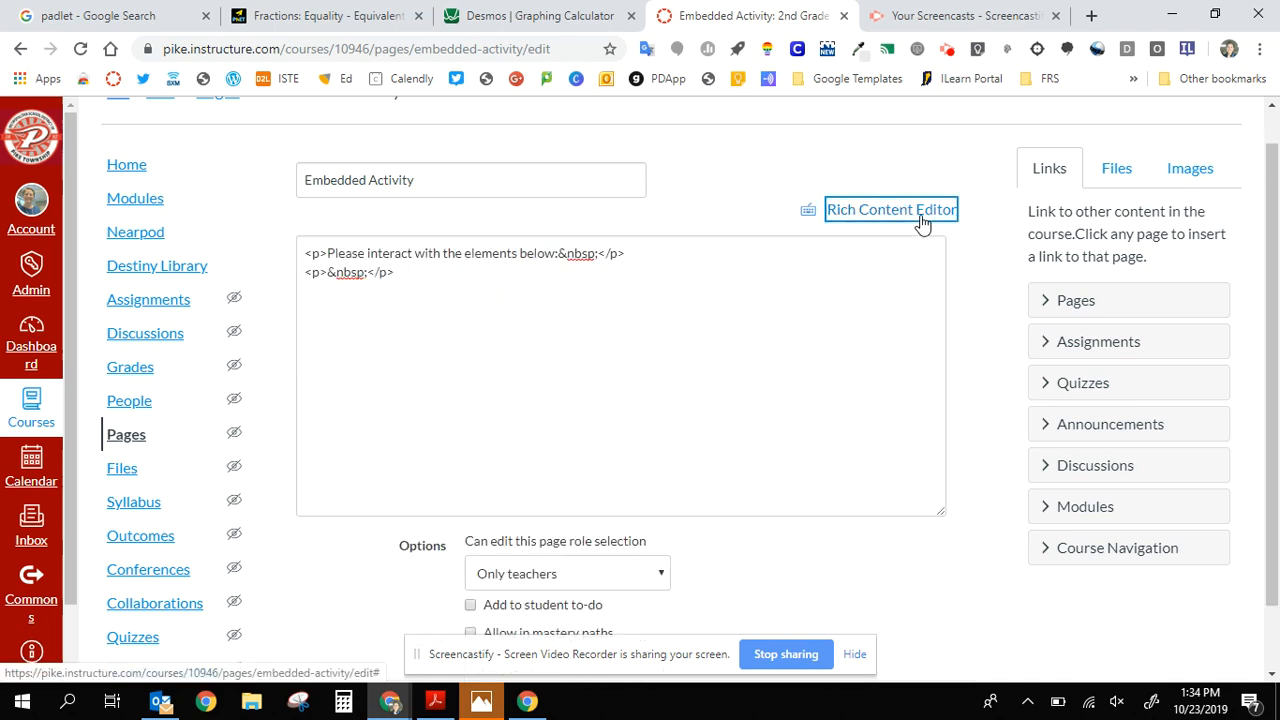
left_click(811, 301)
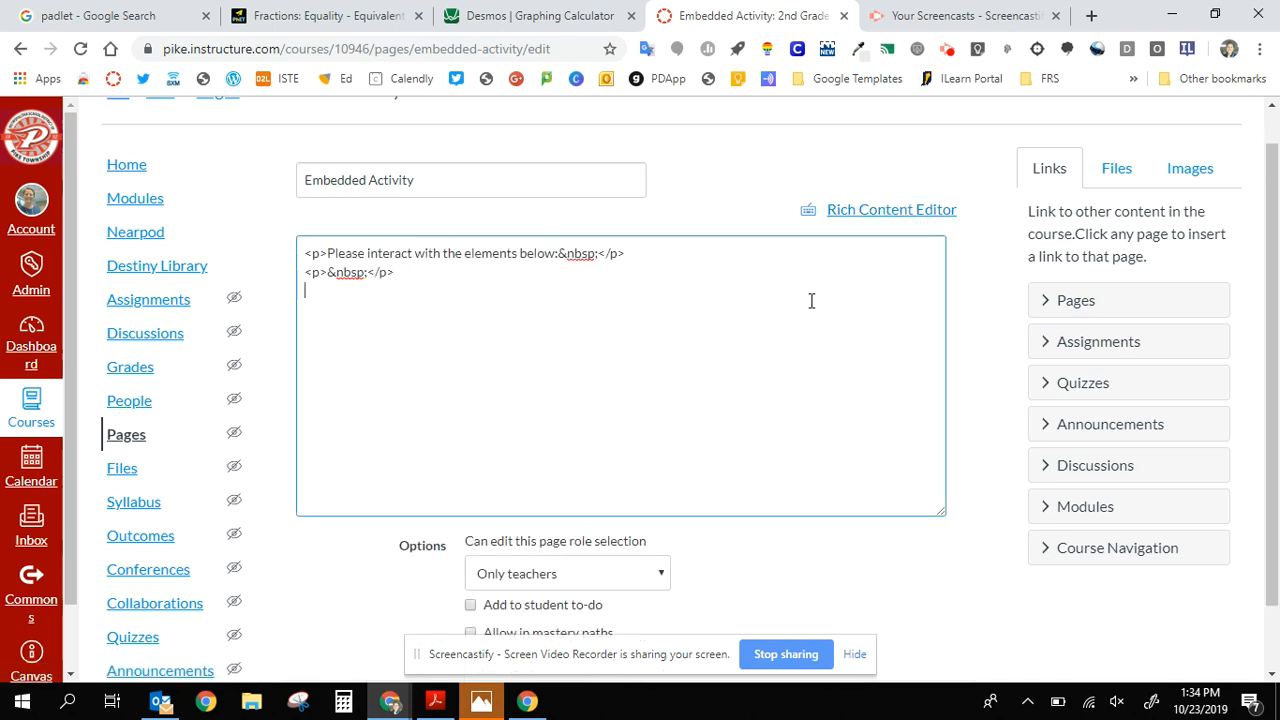
type("<iframe src=\"https://phet.colorado.edu/sims/html/fractions-equality/latest/fractions-equality_en.html\" width=\"800\" height=\"600\" scrolling=\"no\" allowfullscreen></iframe>")
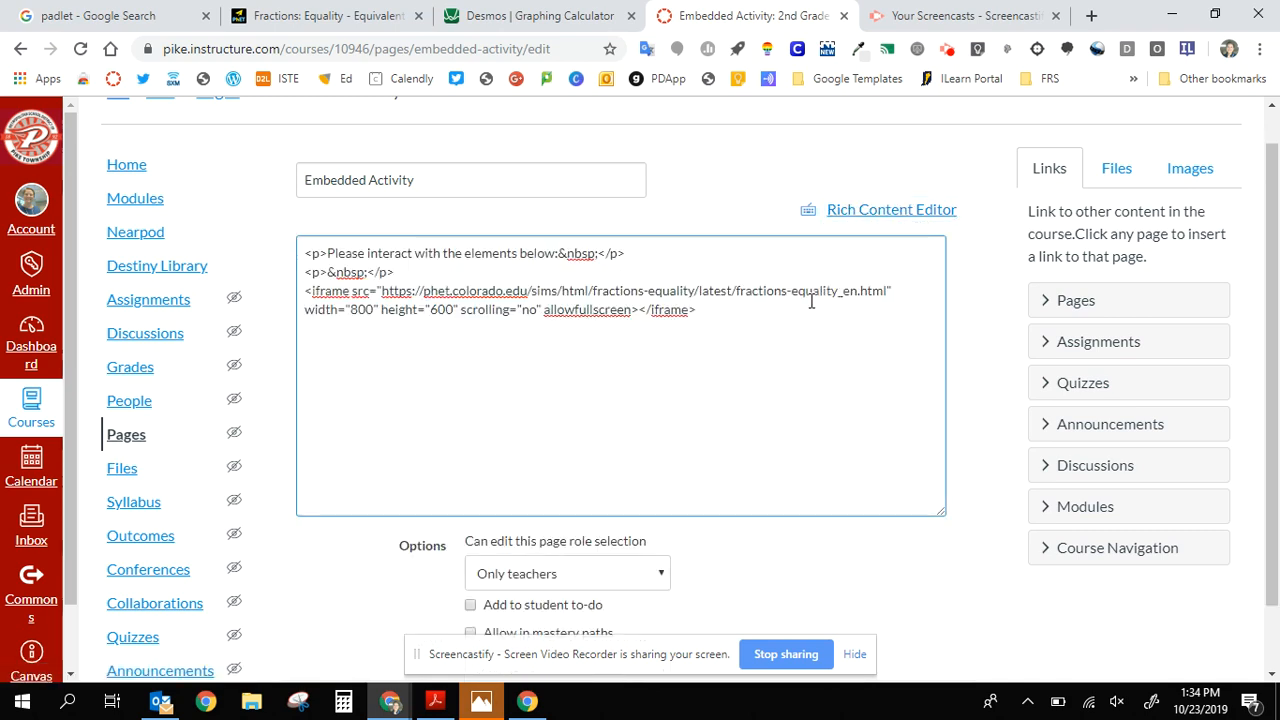
Return to the Rich Content Editor and save the Embedded Activity page without publishing it
left_click(872, 209)
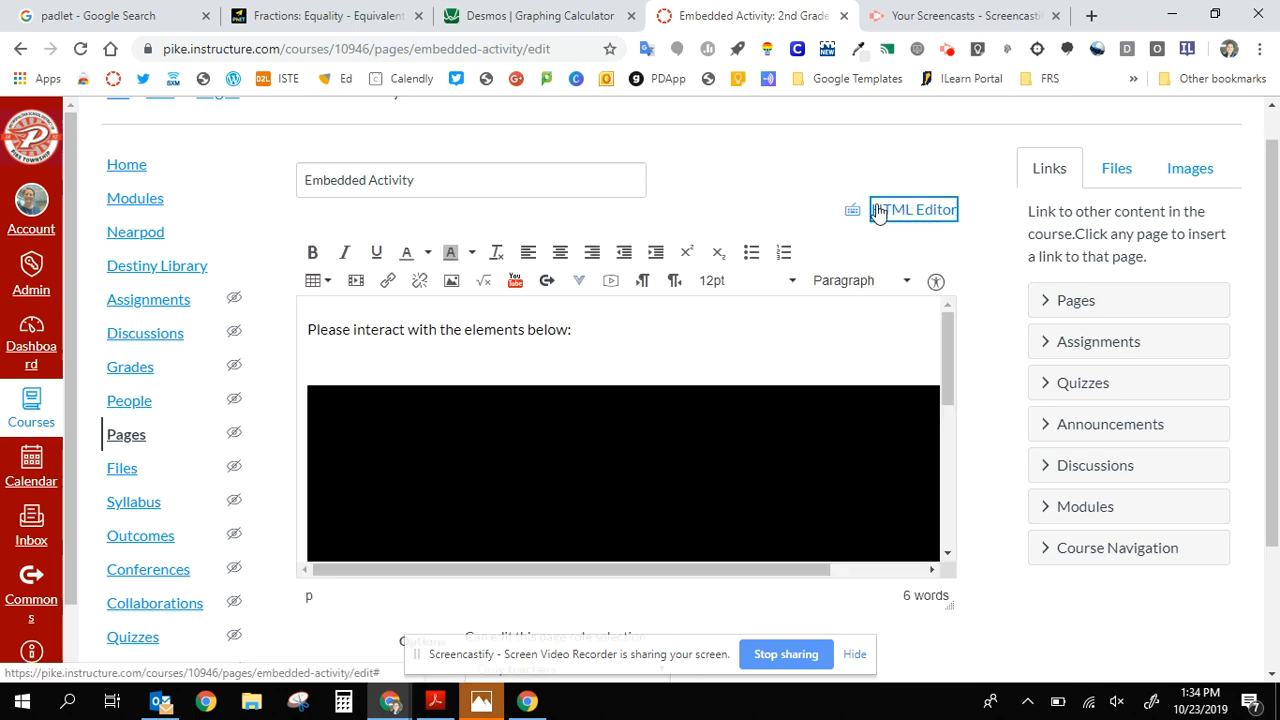
scroll(978, 510, "down", 2)
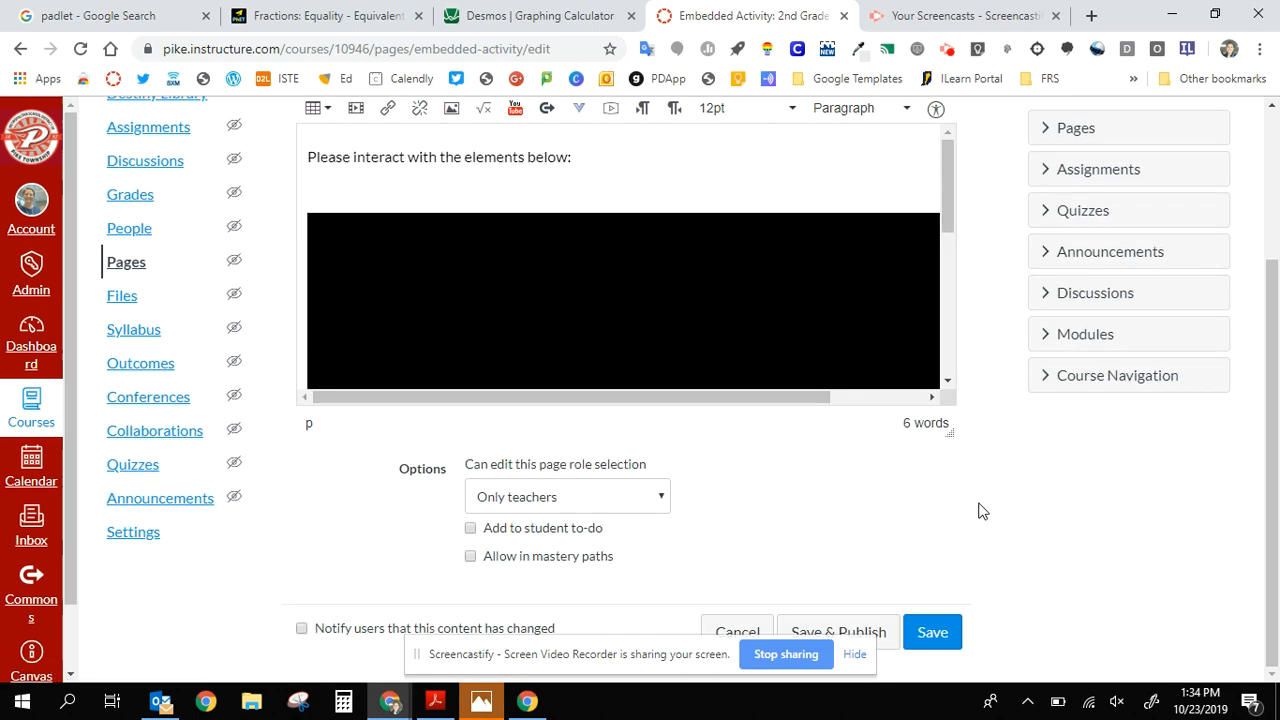
left_click(938, 644)
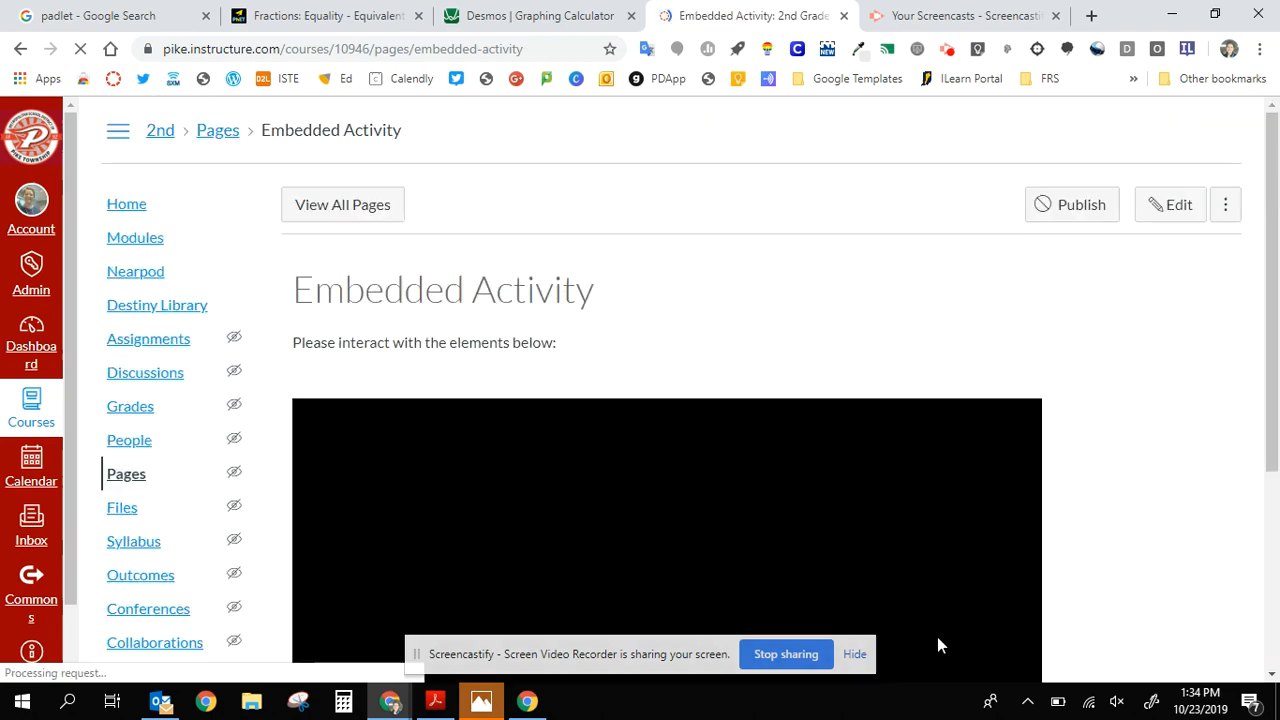
Start level 1 of the Game in the embedded Fractions: Equality simulation on the saved page
scroll(1129, 391, "down", 3)
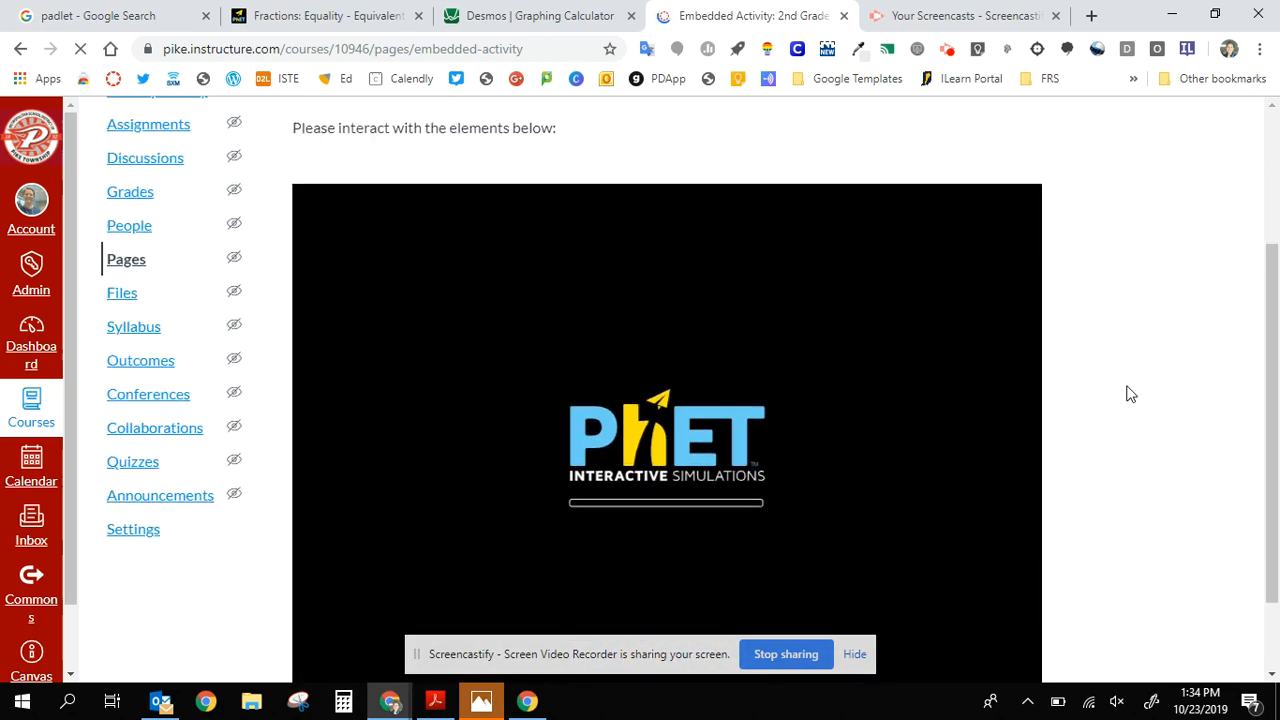
scroll(1129, 394, "down", 1)
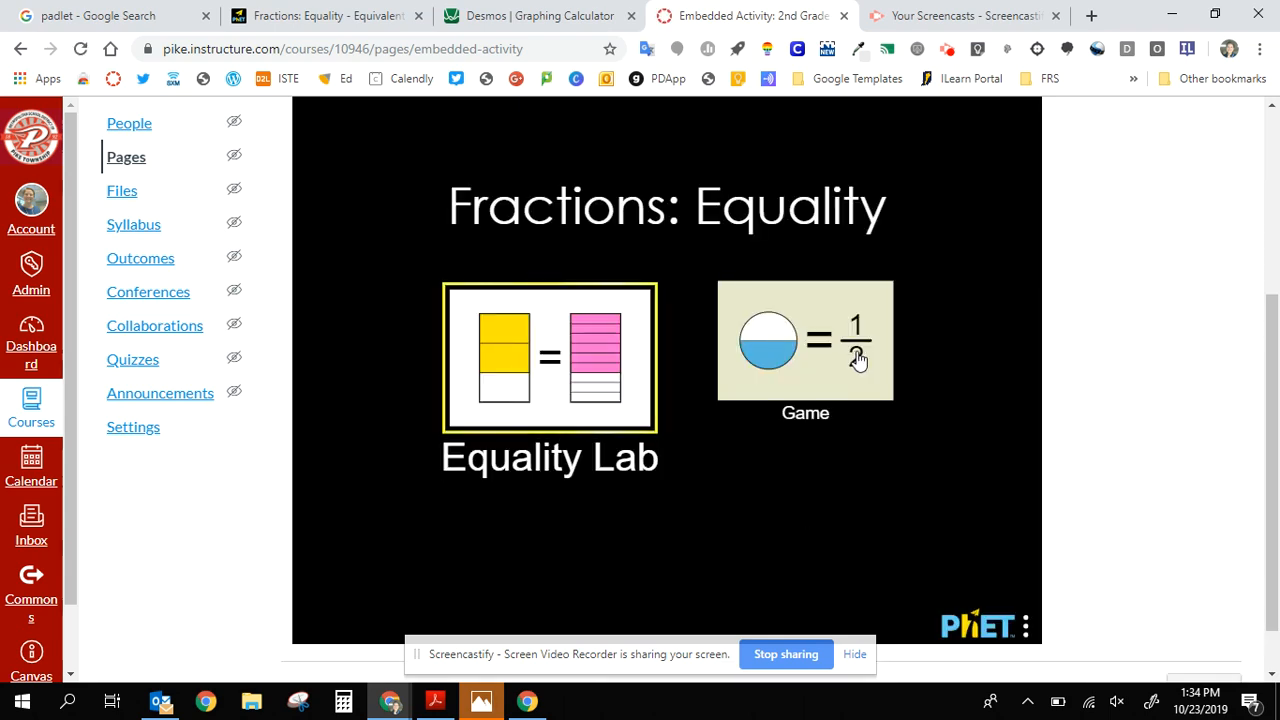
left_click(857, 359)
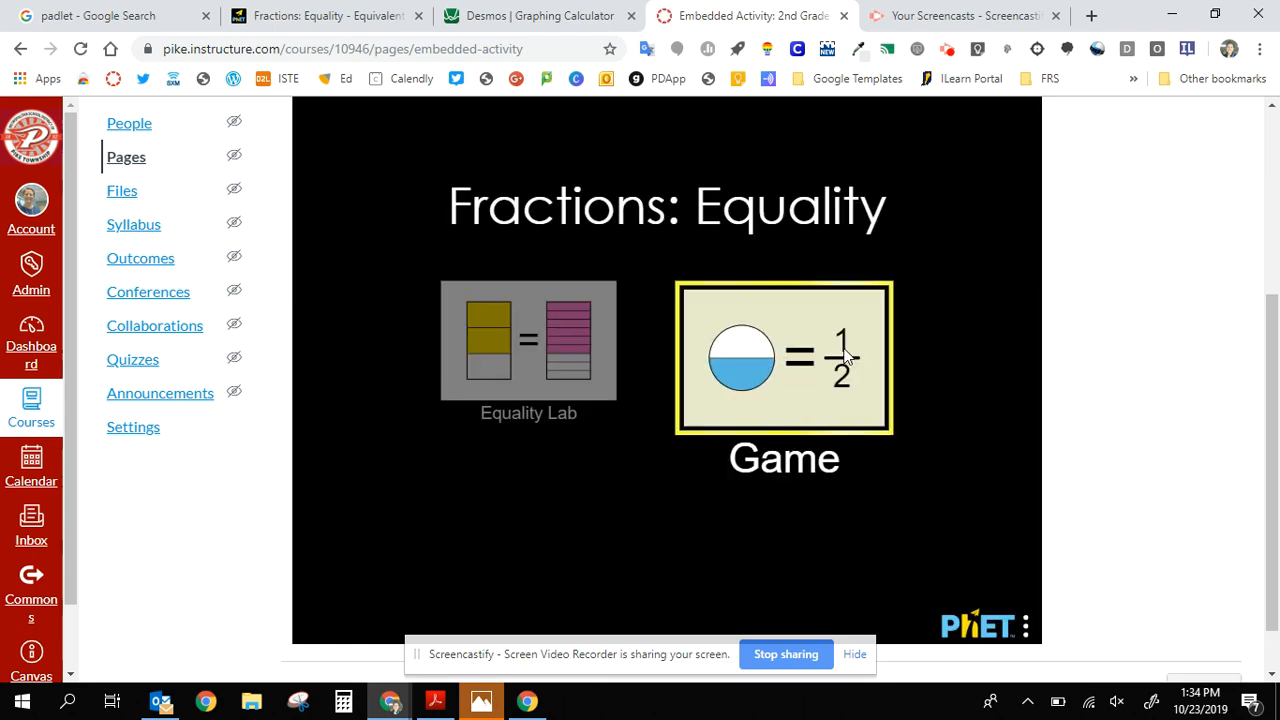
left_click(845, 357)
left_click(479, 270)
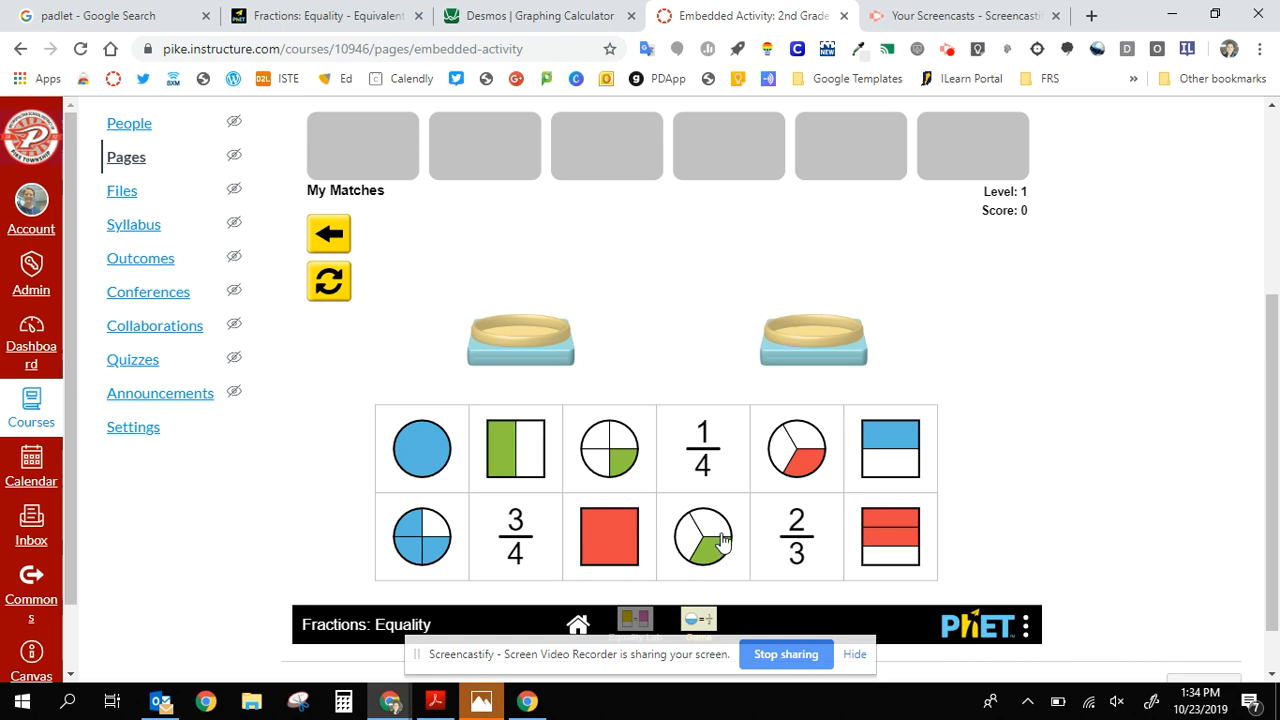
Match the circle with one of four parts shaded to the fraction 1/4 on the scales, check it, and accept the match
left_click(612, 462)
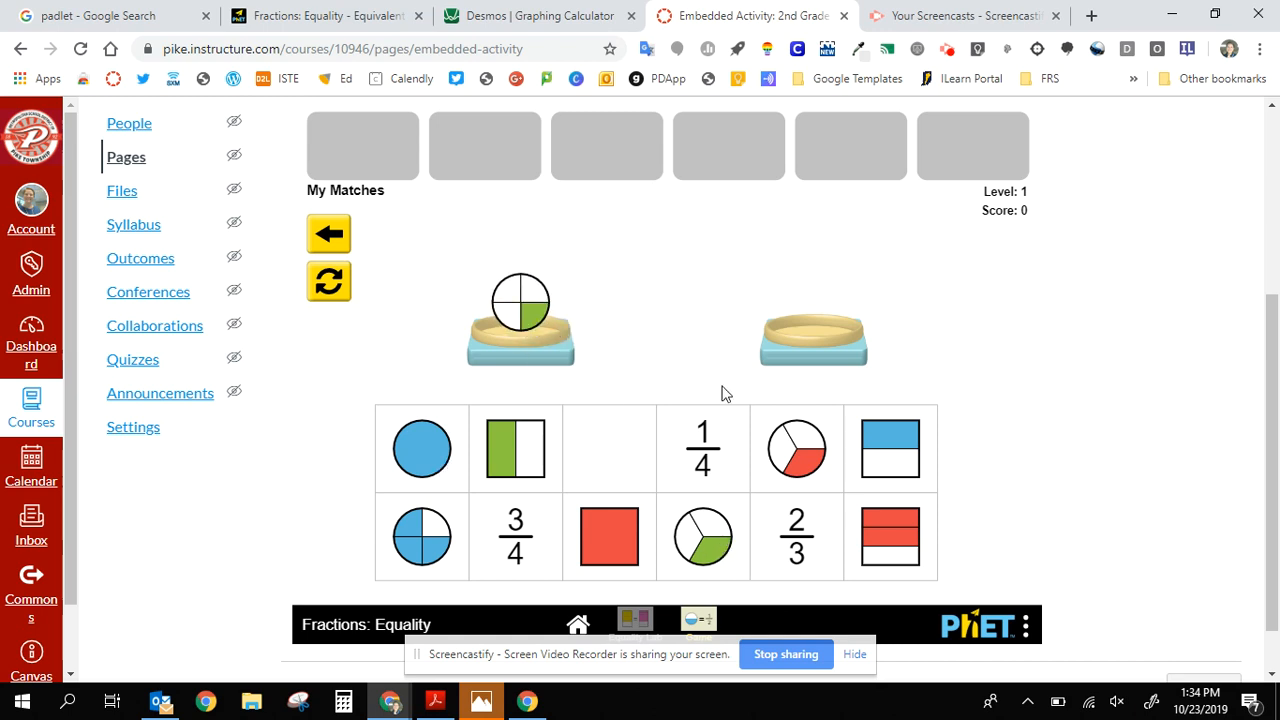
left_click_drag(703, 447, 790, 311)
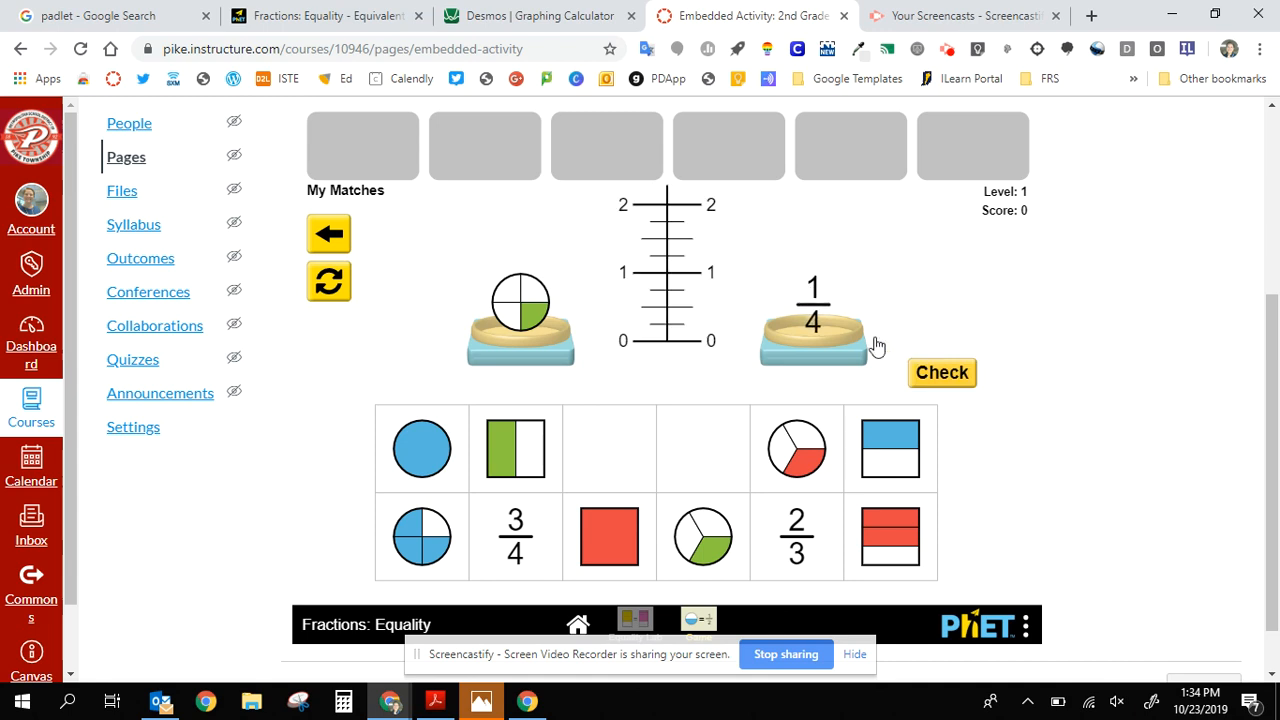
left_click(940, 374)
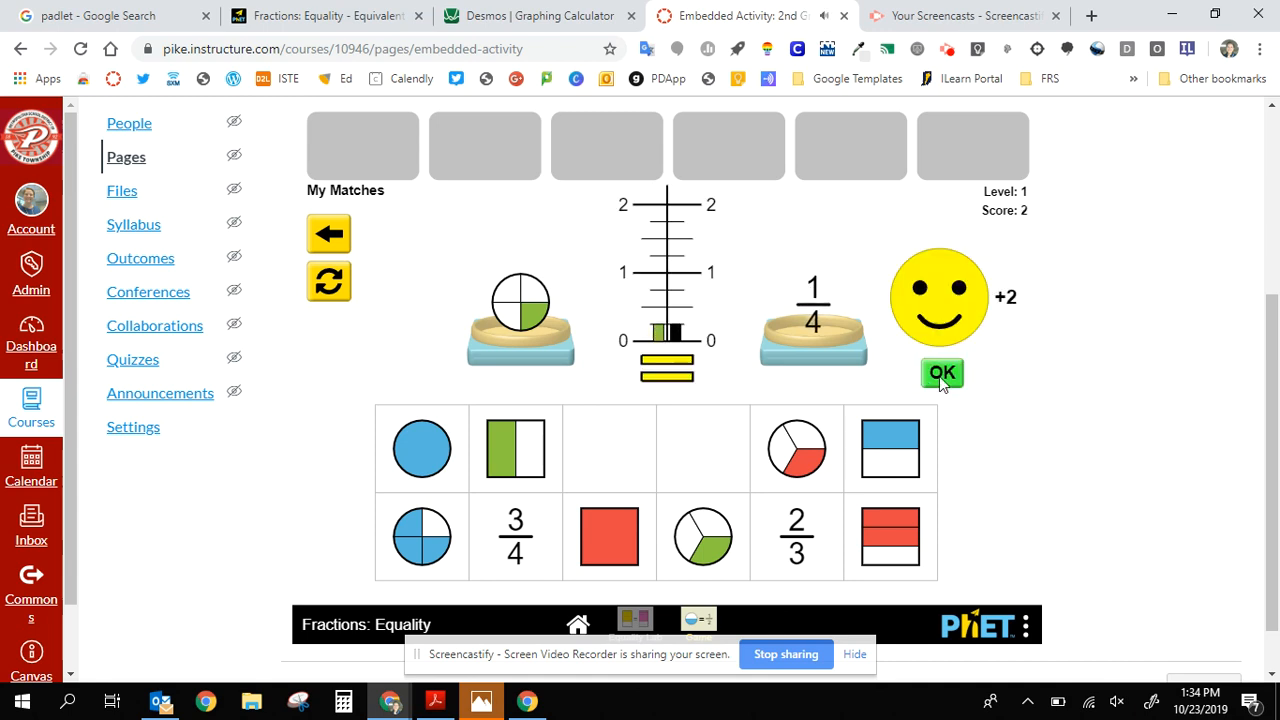
left_click(946, 380)
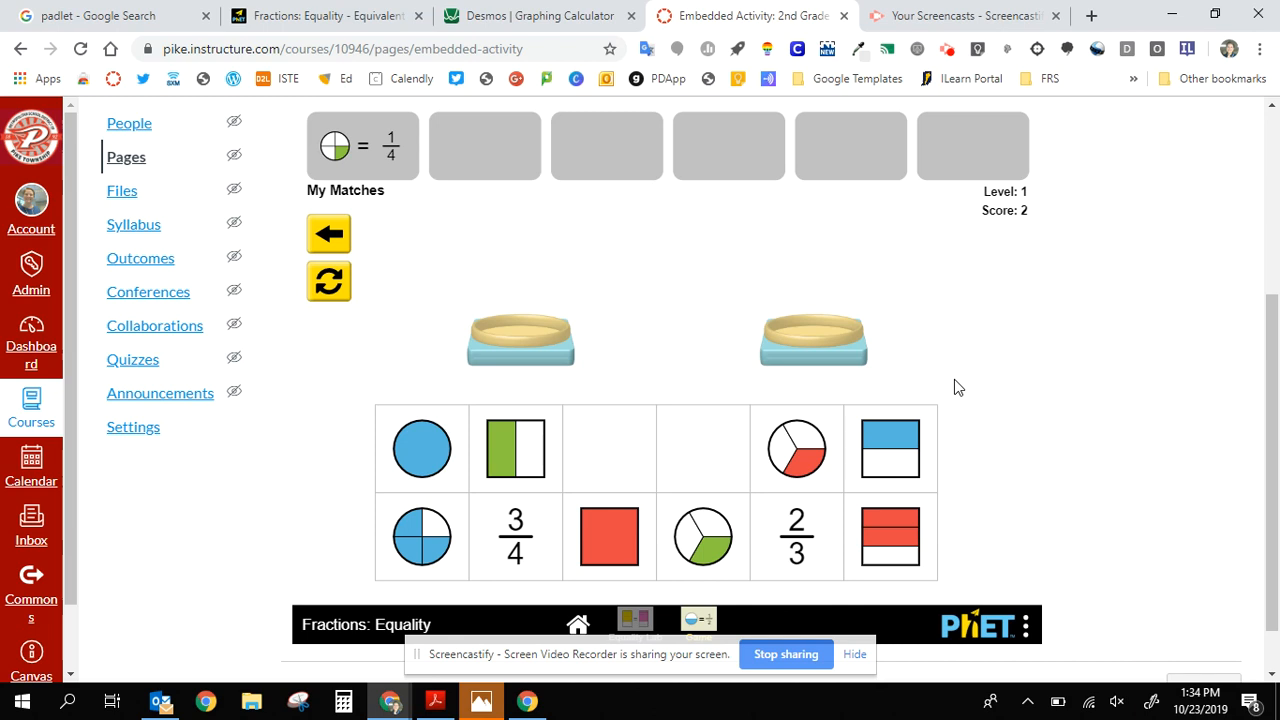
Review the Embedded Activity page from its heading, and examine the embed code section on the PhET Fractions: Equality page
left_click_drag(1275, 419, 1276, 237)
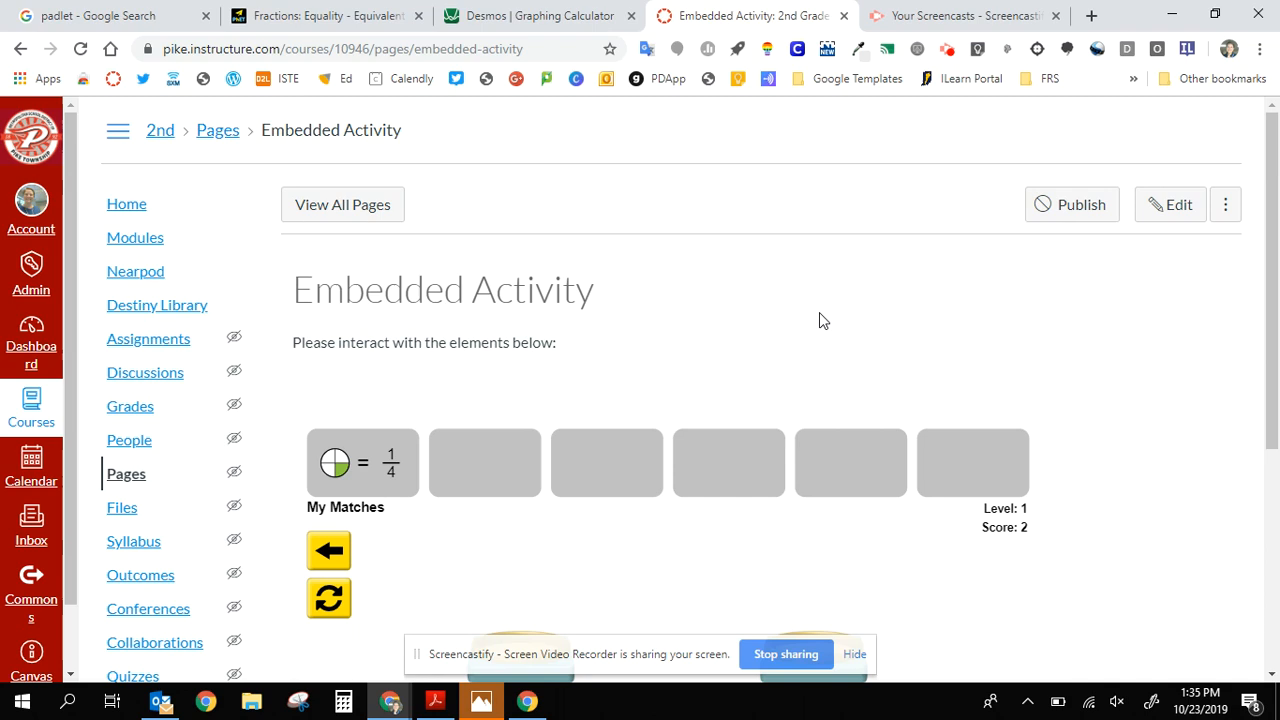
scroll(819, 313, "down", 2)
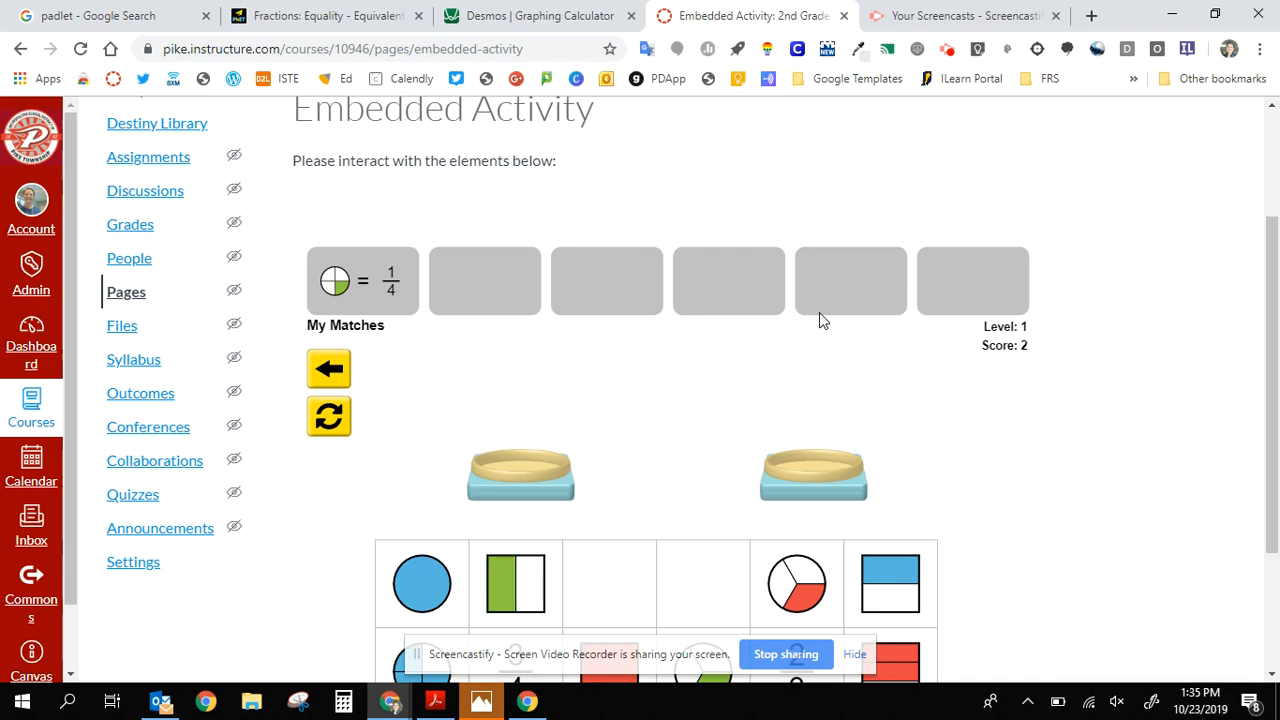
left_click(330, 15)
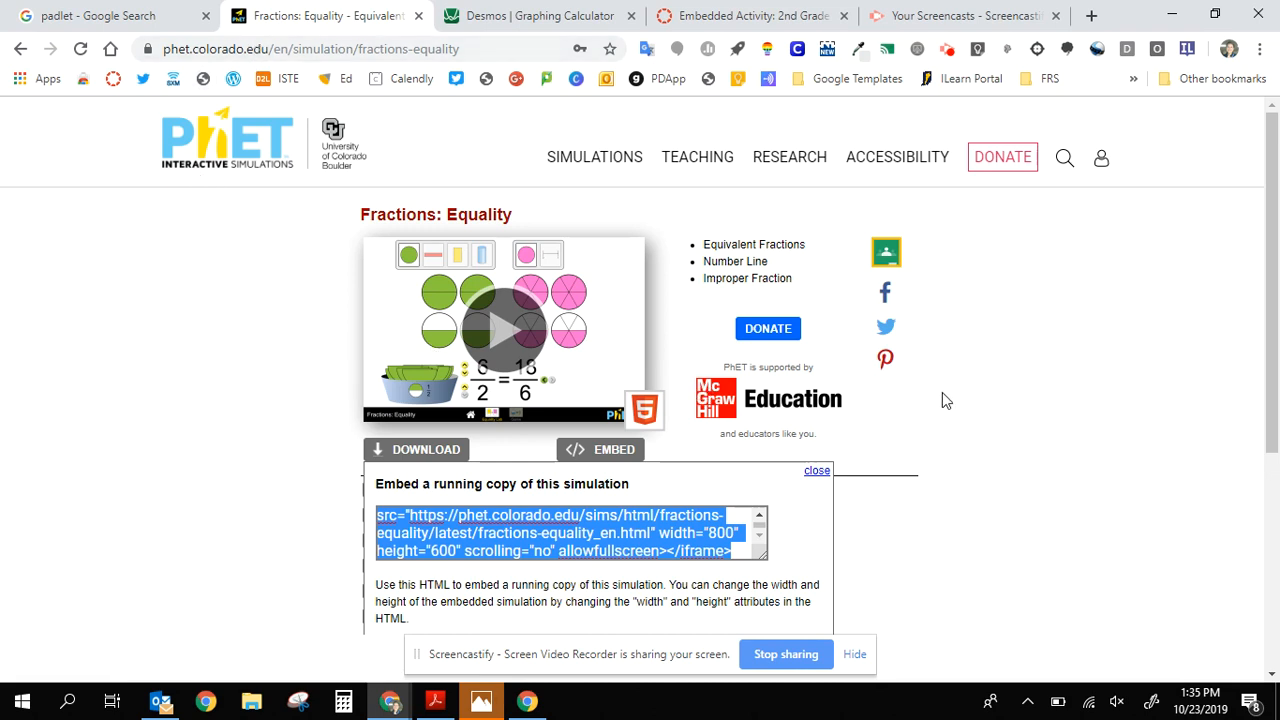
scroll(942, 395, "down", 3)
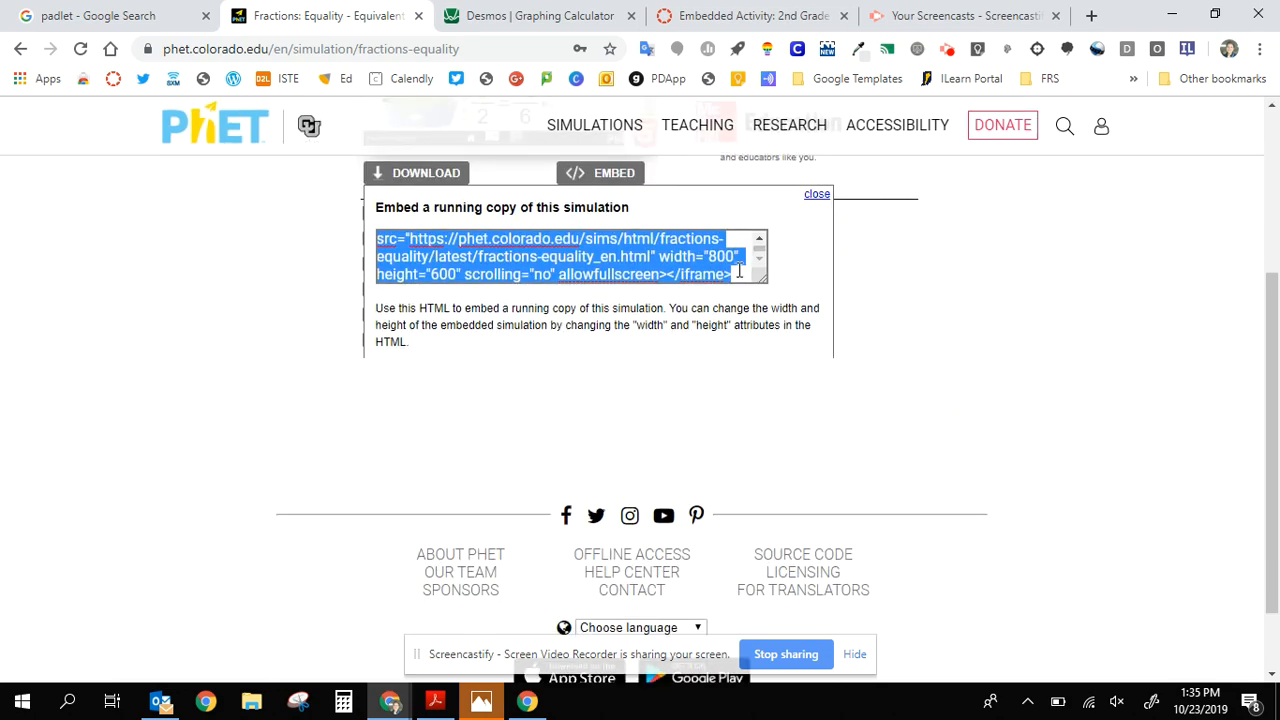
scroll(966, 414, "up", 3)
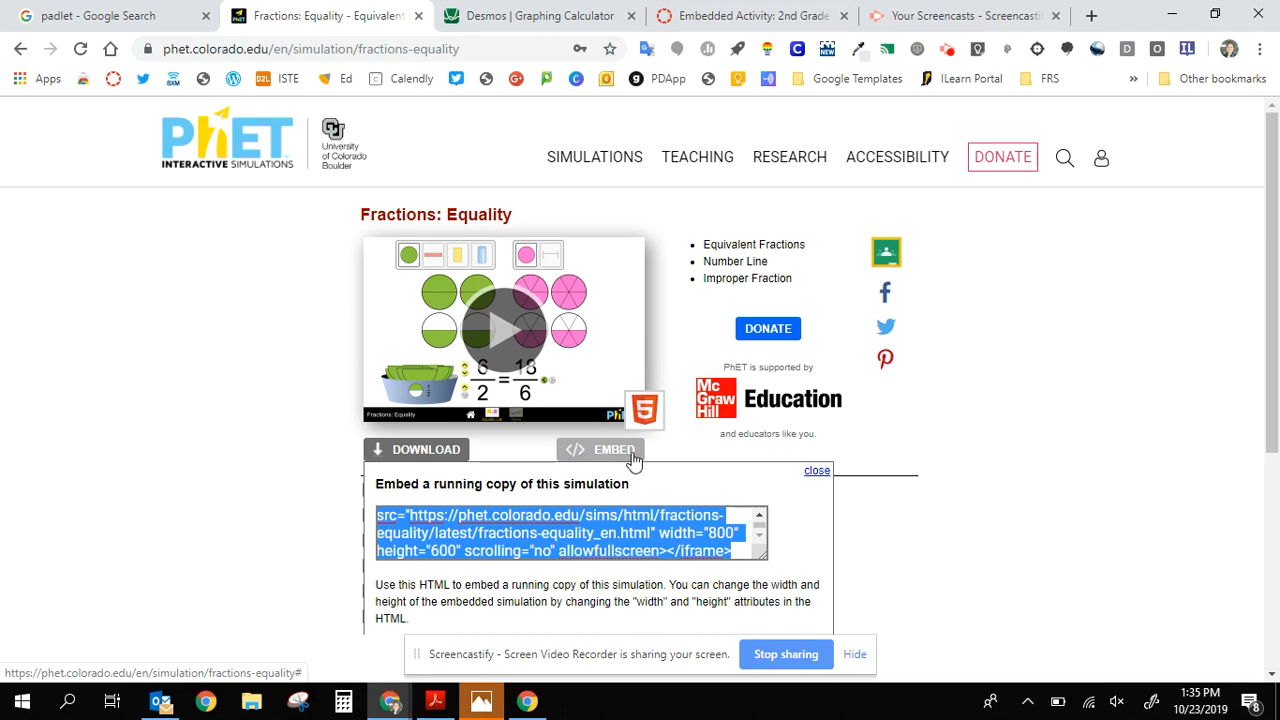
Return to the Canvas Embedded Activity page, open it for editing, and show its HTML source with the cursor after the iframe paragraph
left_click(752, 9)
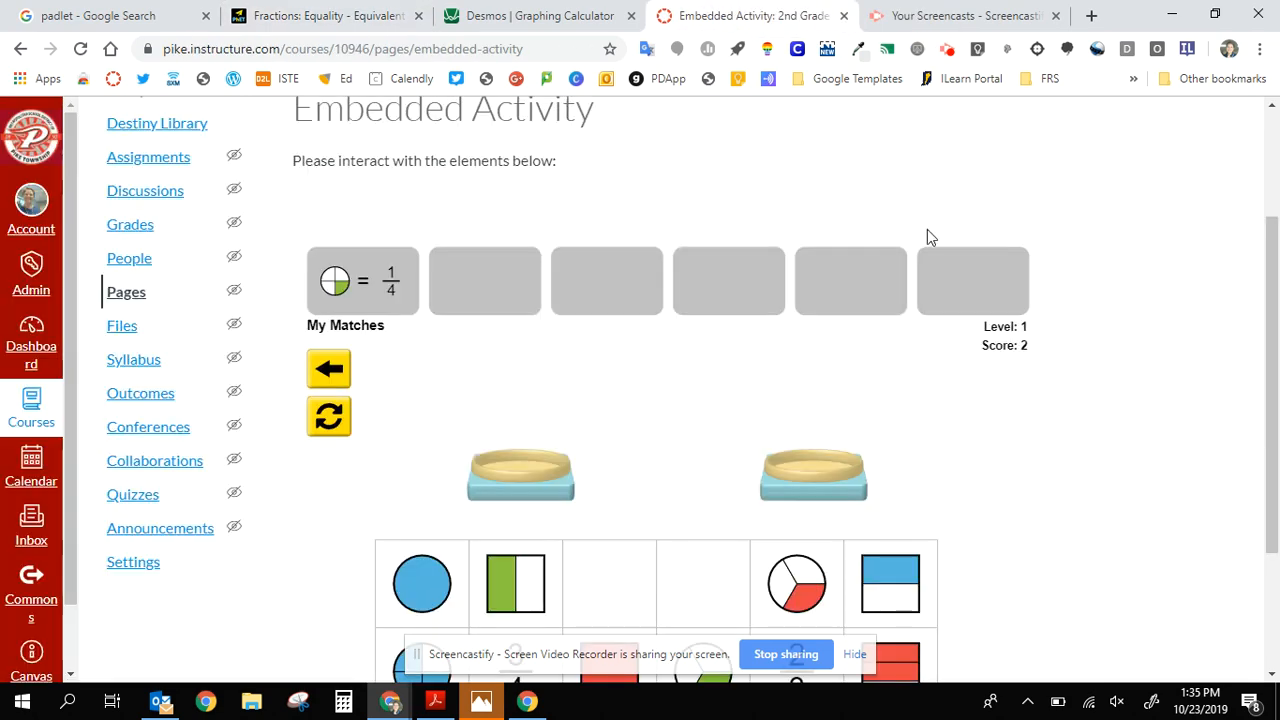
scroll(1240, 236, "up", 3)
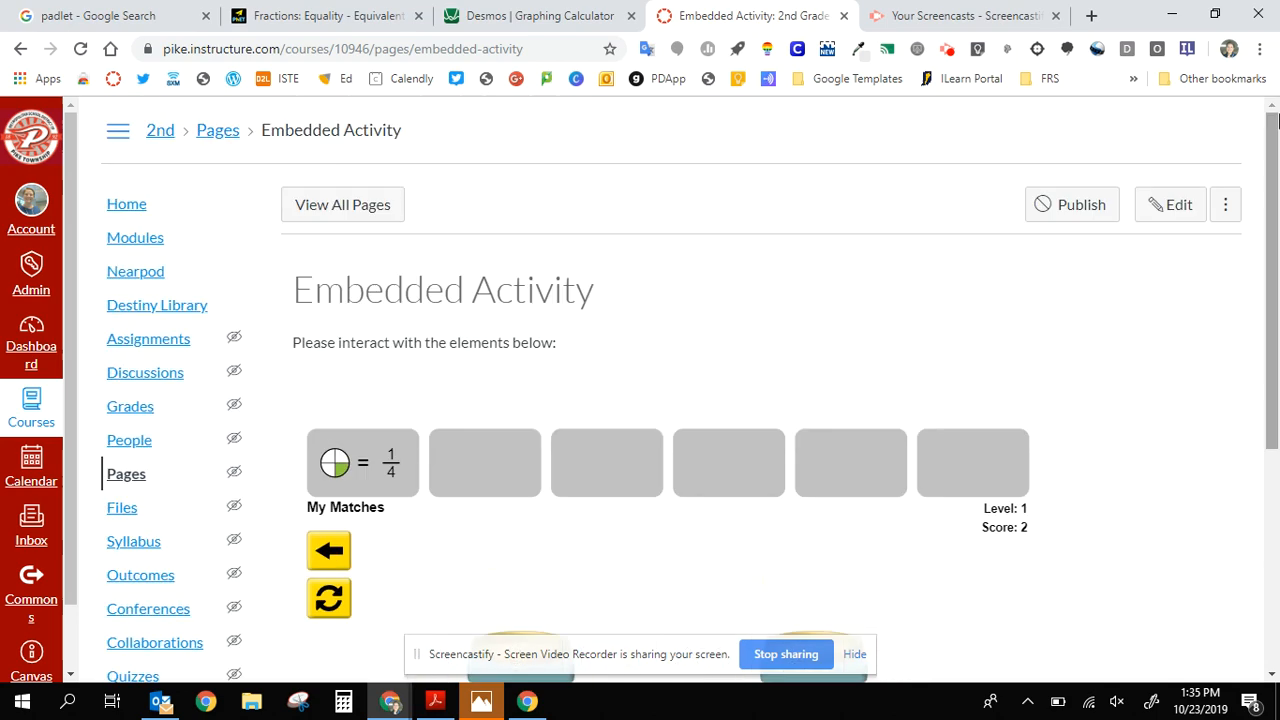
left_click(1180, 204)
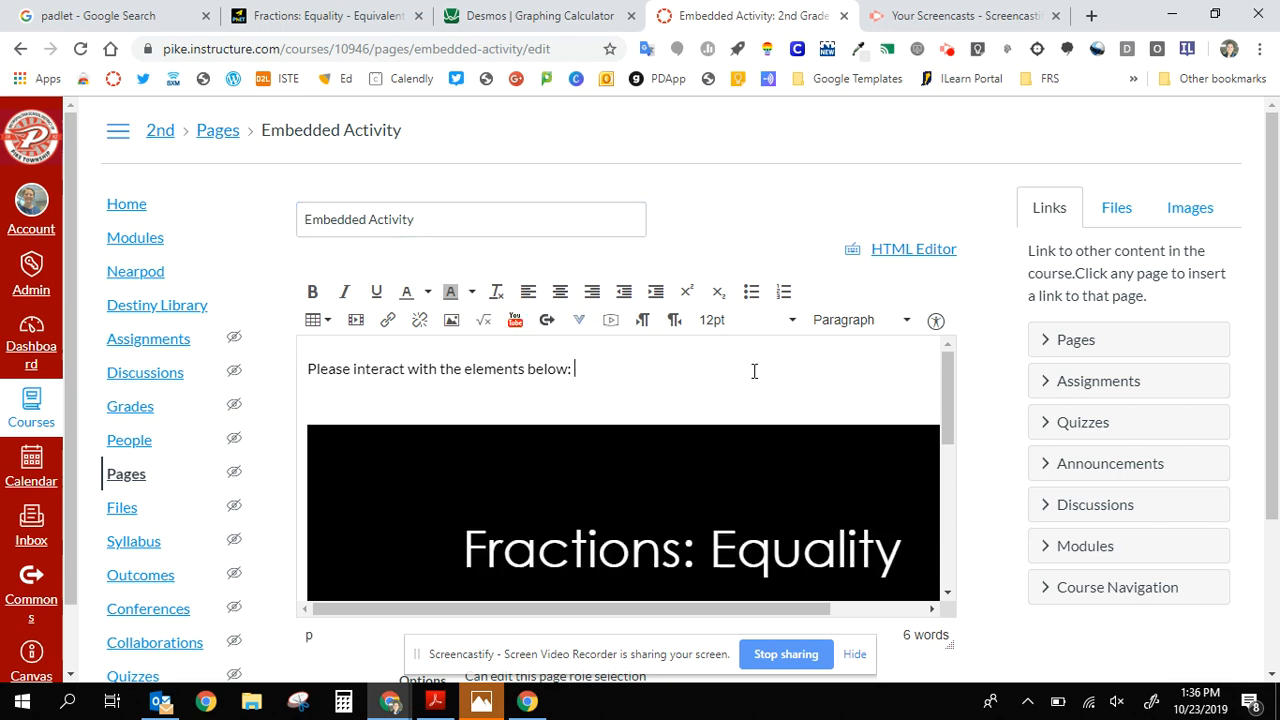
left_click(912, 252)
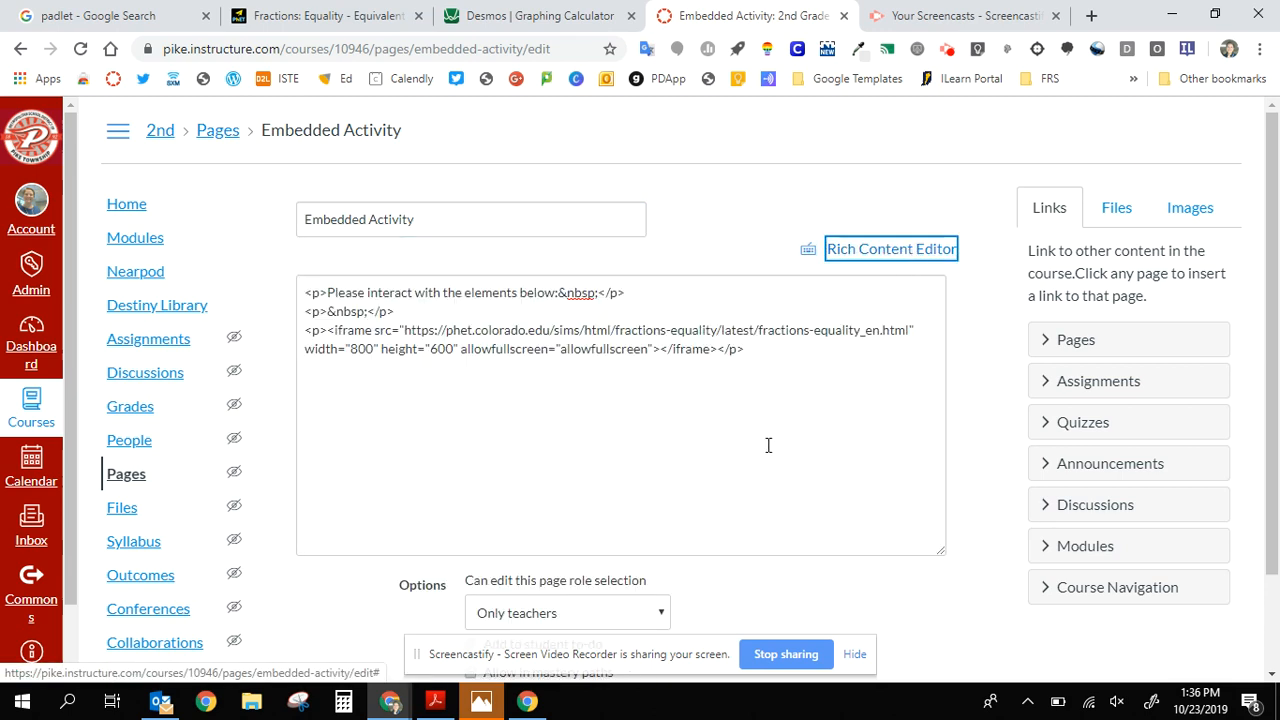
left_click(811, 359)
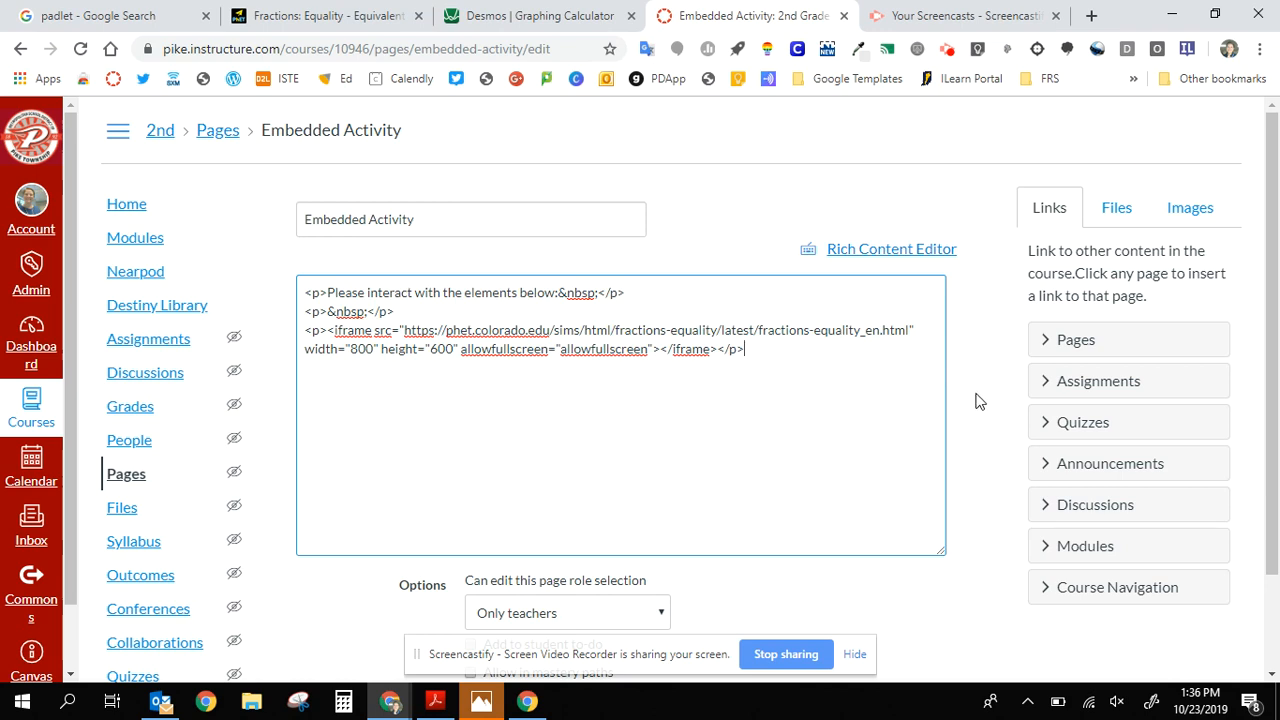
left_click(947, 50)
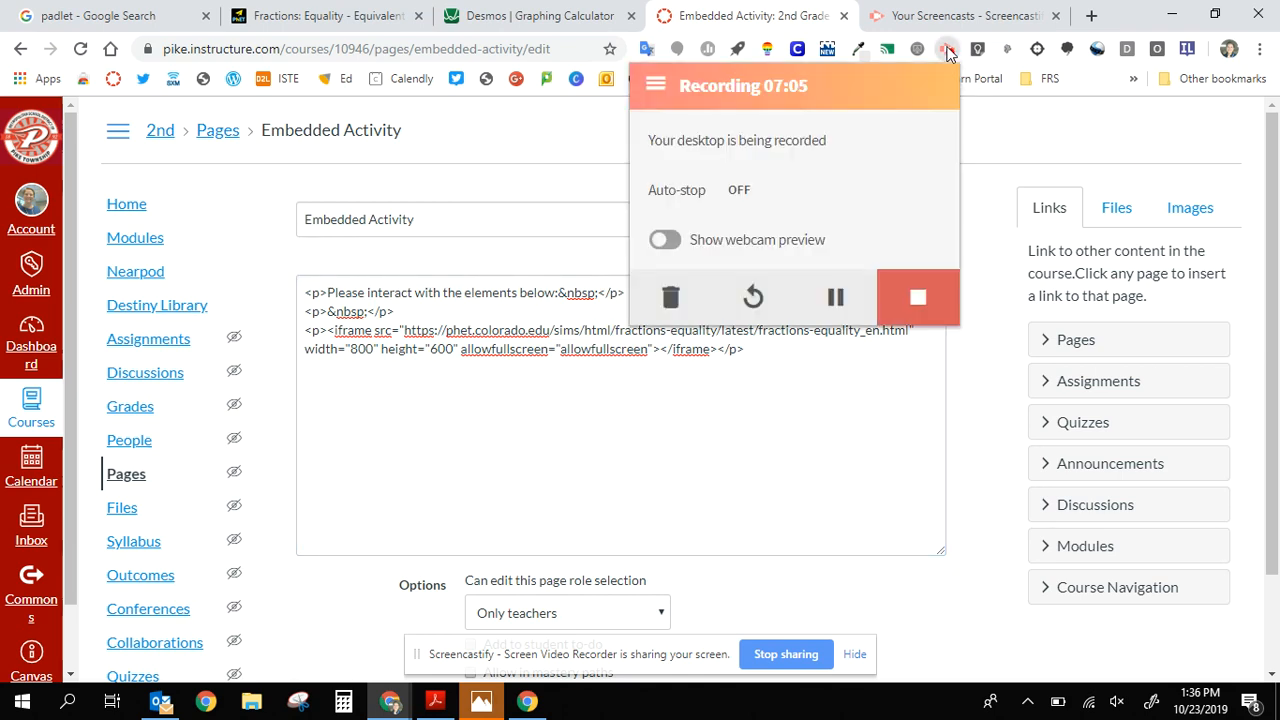